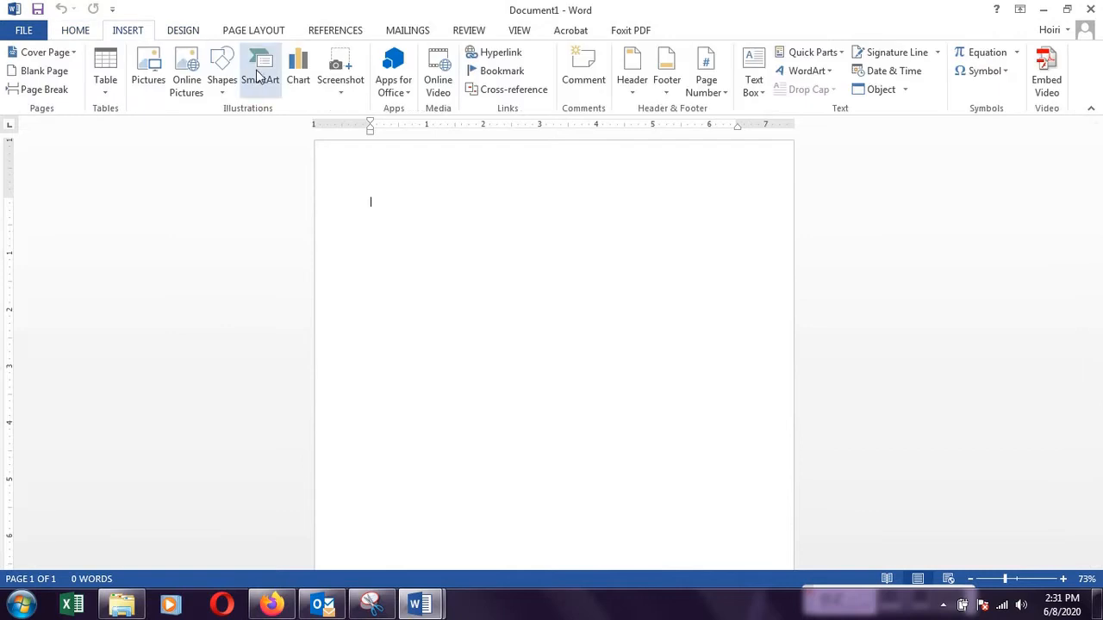
# Step: Draw a rectangle about 4.4" high and 8.33" wide across the top of the page and remove its outline
pyautogui.click(221, 70)
pyautogui.click(270, 128)
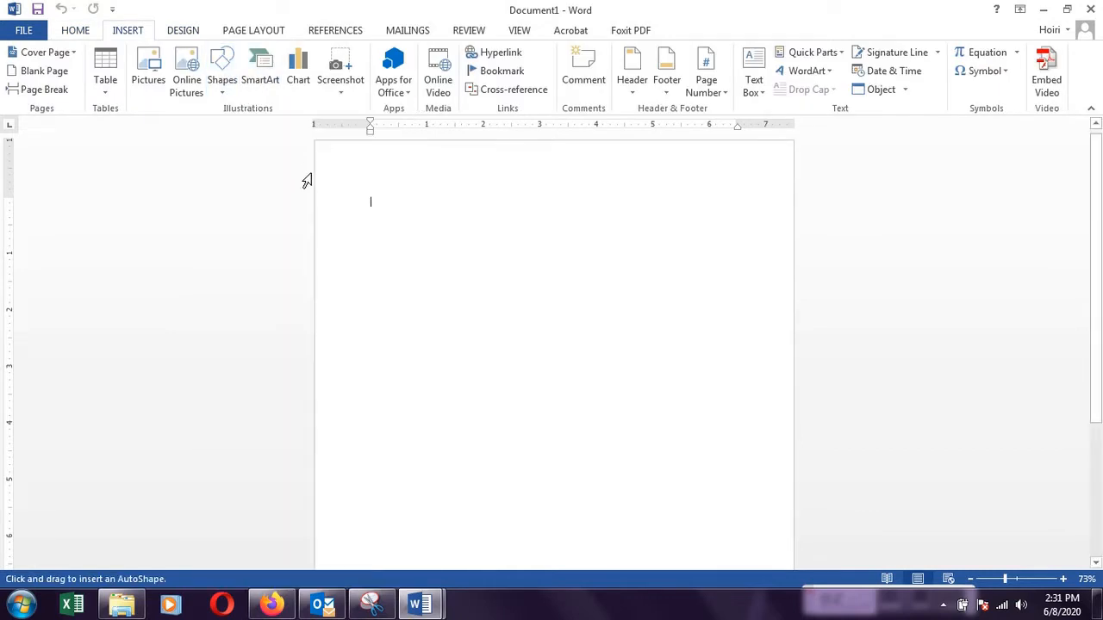
pyautogui.moveTo(317, 160)
pyautogui.mouseDown()
pyautogui.moveTo(684, 330)
pyautogui.moveTo(788, 414)
pyautogui.mouseUp()
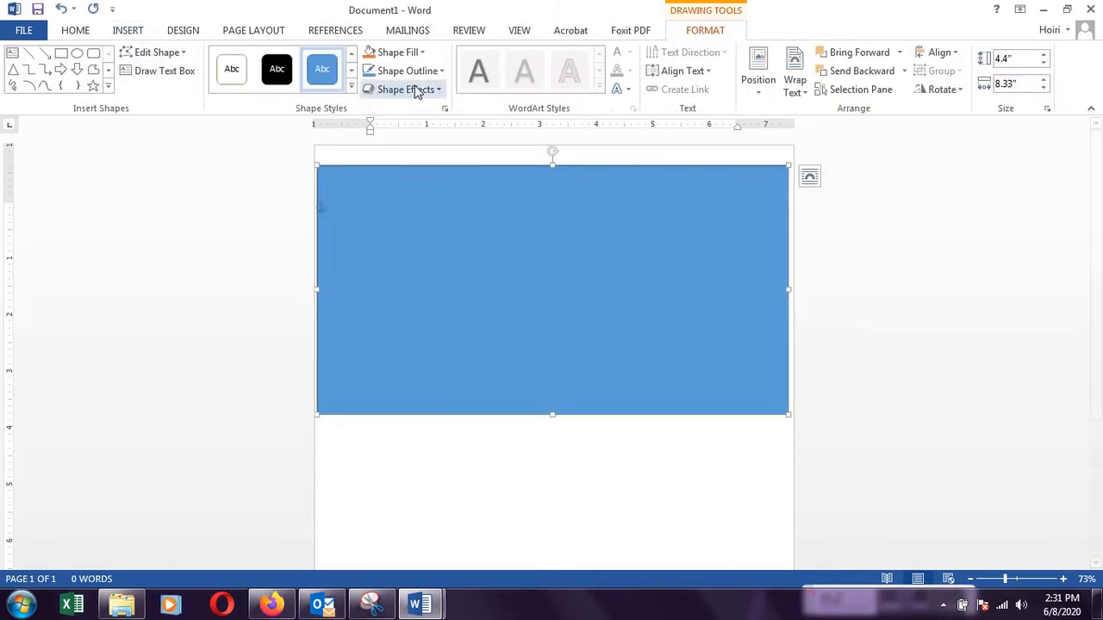
pyautogui.click(431, 74)
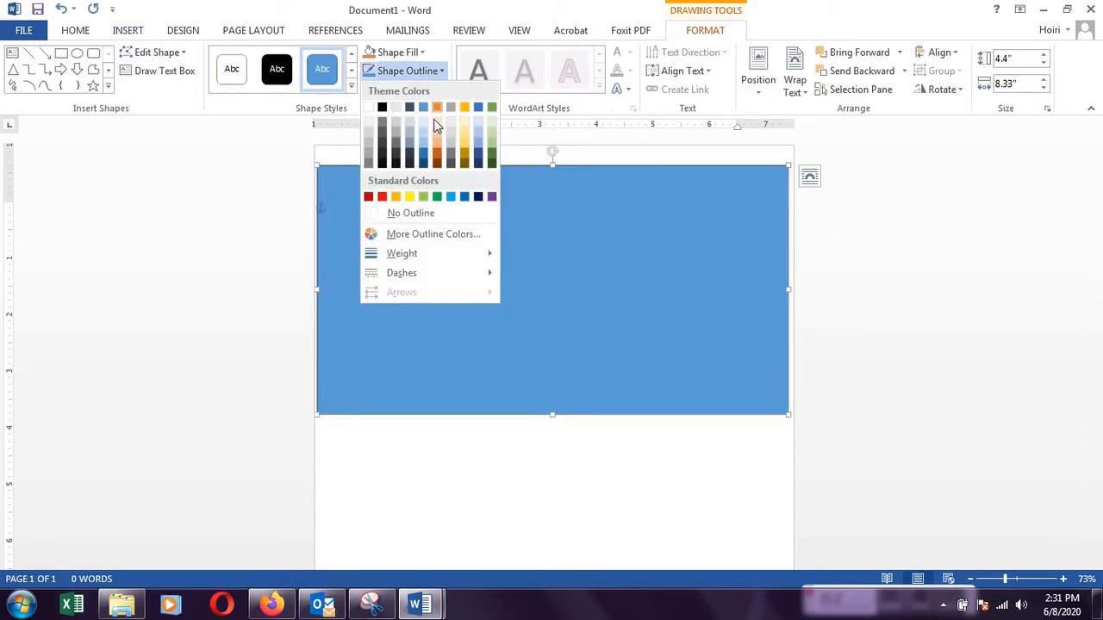
pyautogui.click(424, 214)
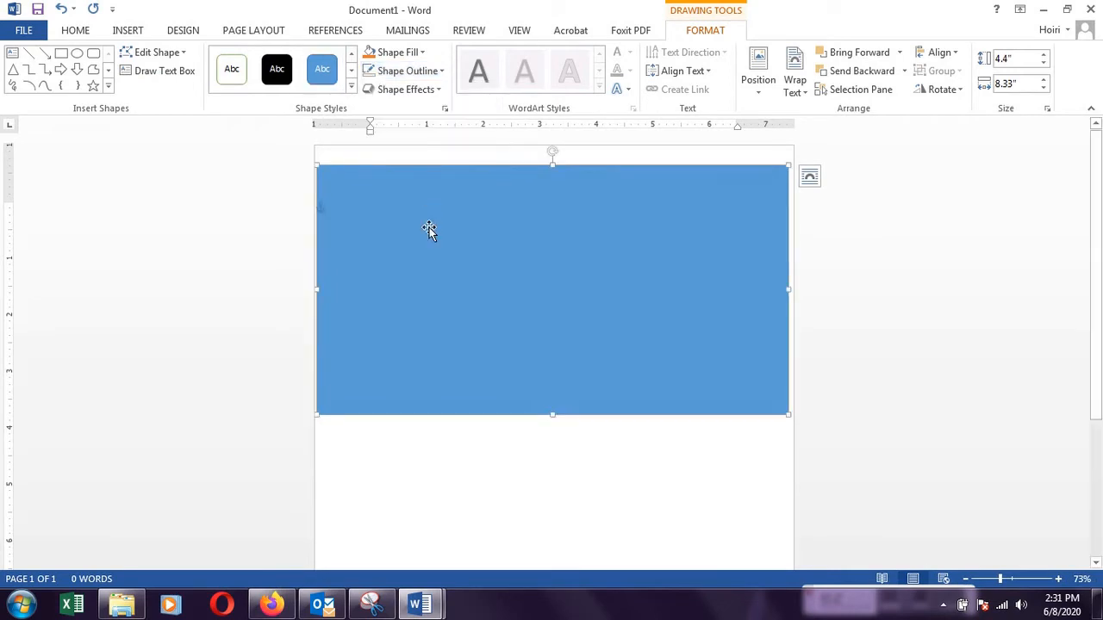
# Step: Edit the rectangle's points, raising the lower-right corner almost to the top edge and bending the slanted edge into an inward curve
pyautogui.click(177, 53)
pyautogui.click(166, 97)
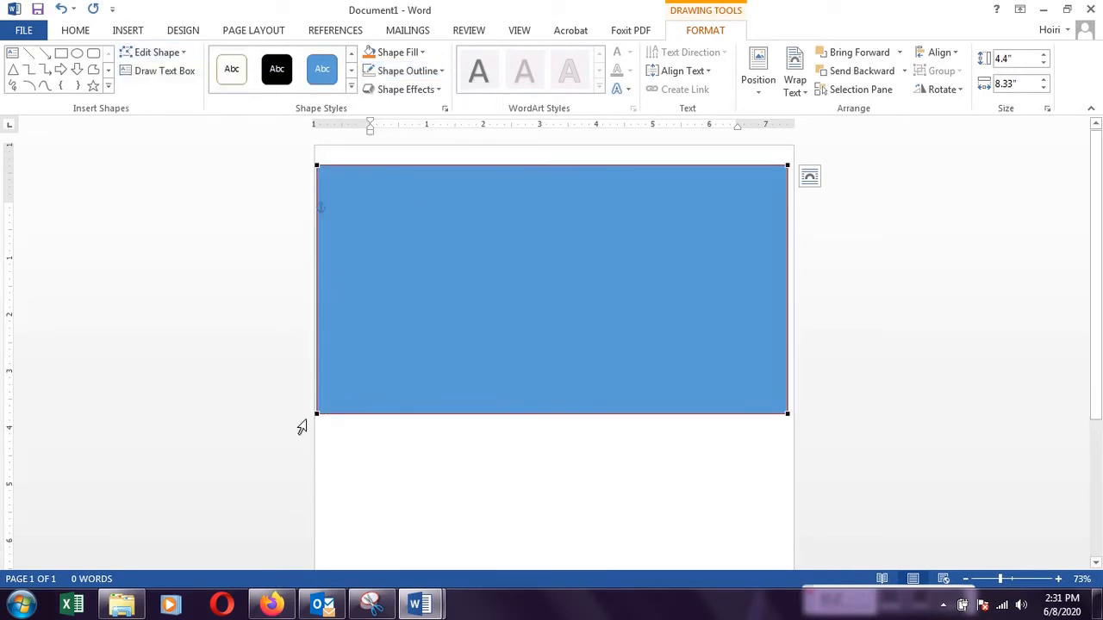
pyautogui.moveTo(786, 412); pyautogui.dragTo(787, 172)
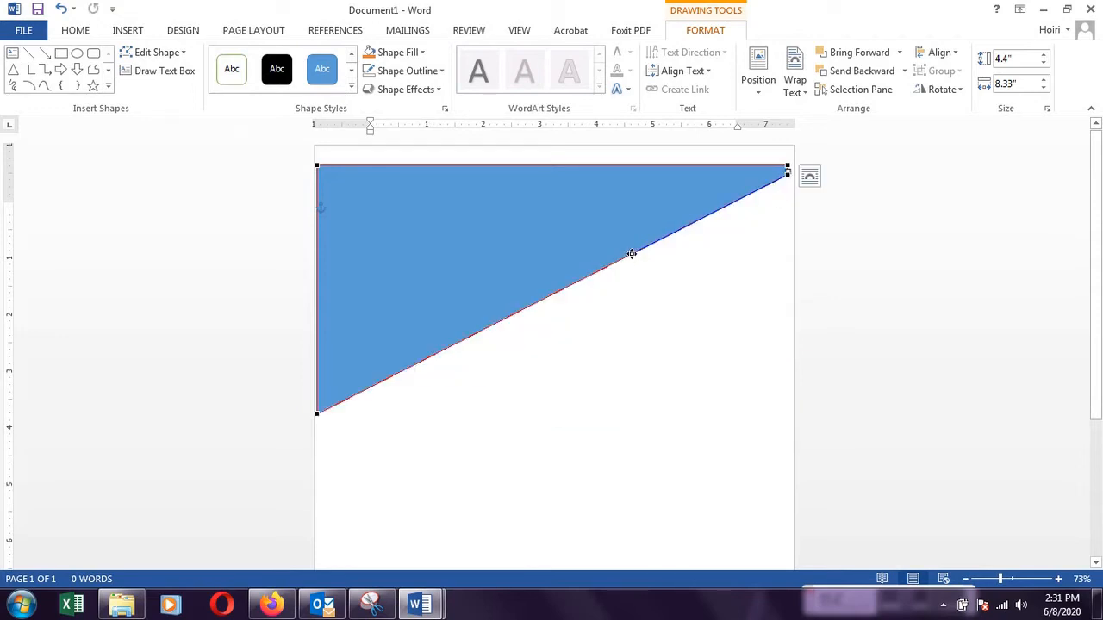
pyautogui.moveTo(631, 254); pyautogui.dragTo(581, 202)
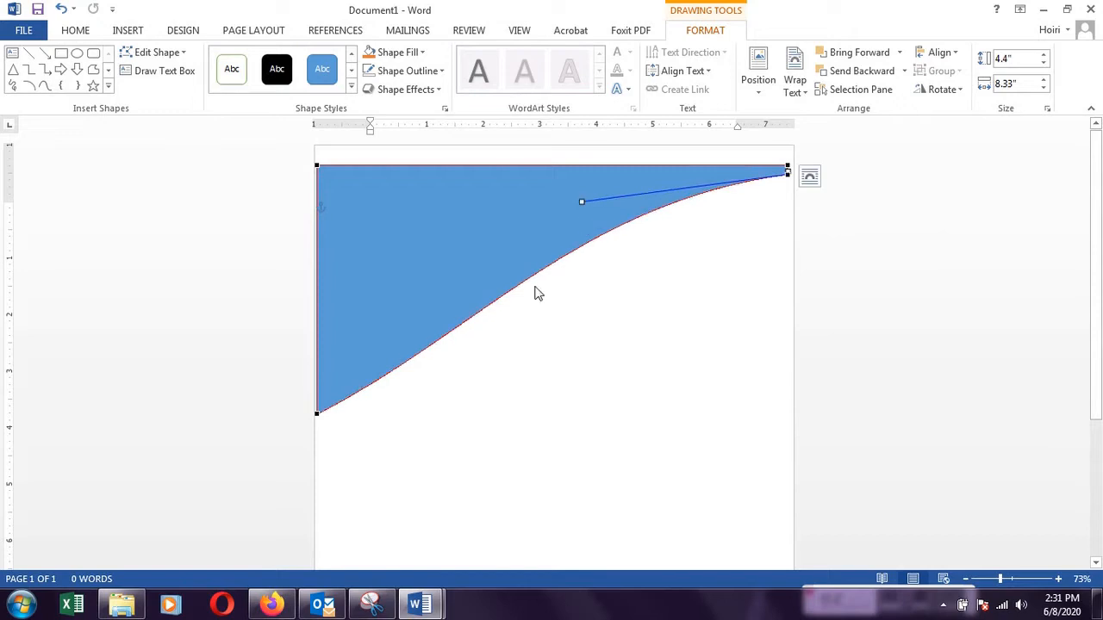
pyautogui.click(317, 412)
pyautogui.moveTo(474, 333); pyautogui.dragTo(406, 272)
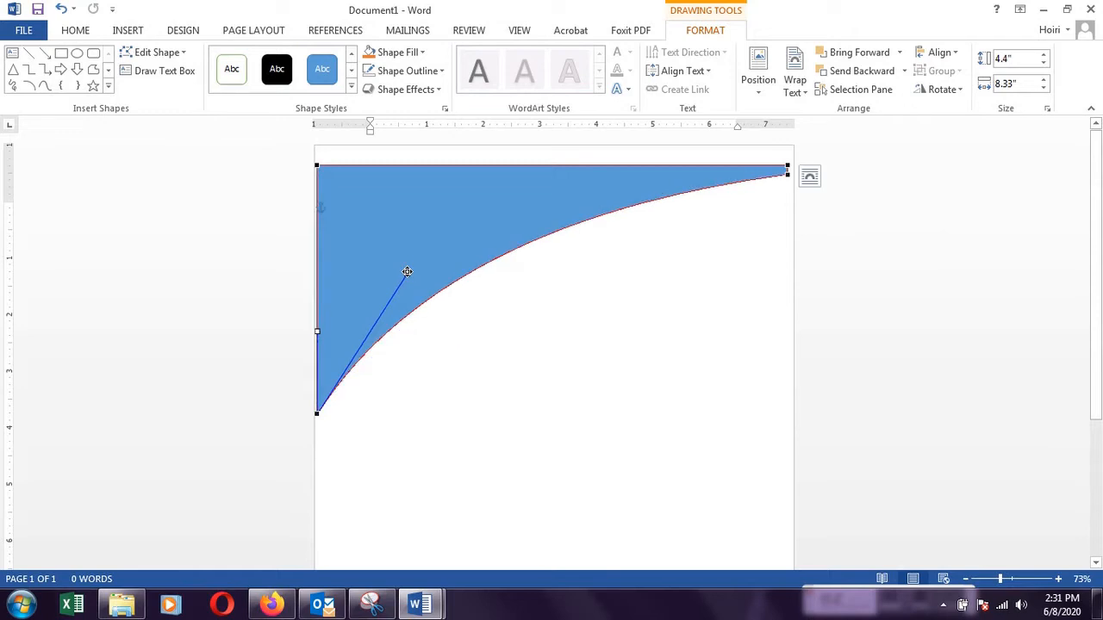
pyautogui.click(439, 231)
pyautogui.click(544, 505)
# Step: Fill the curved shape with solid dark red
pyautogui.click(494, 207)
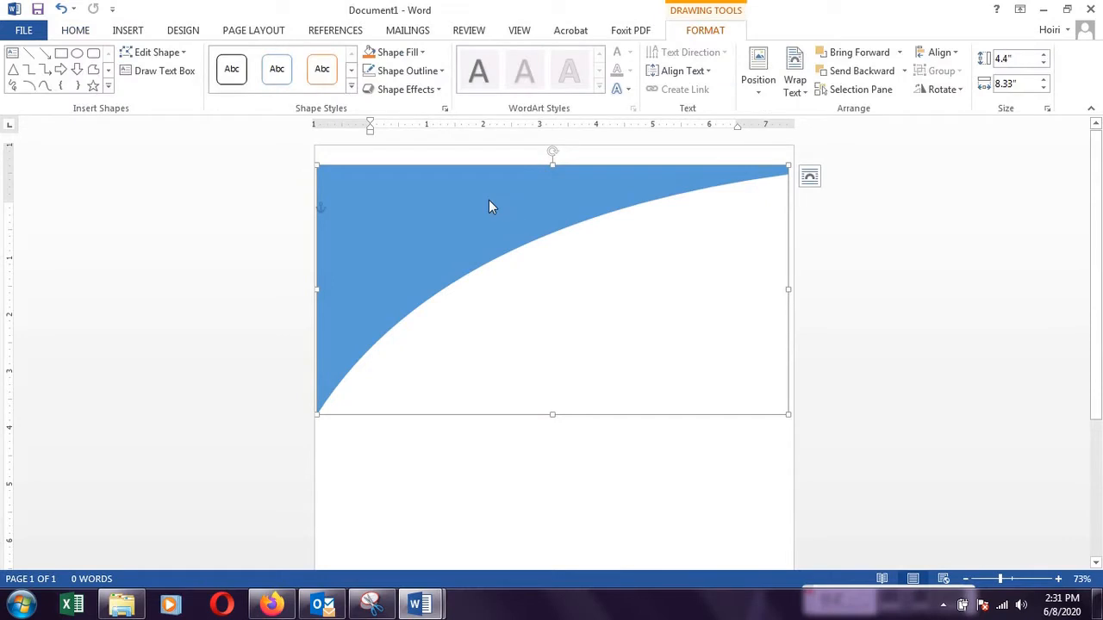
pyautogui.click(421, 53)
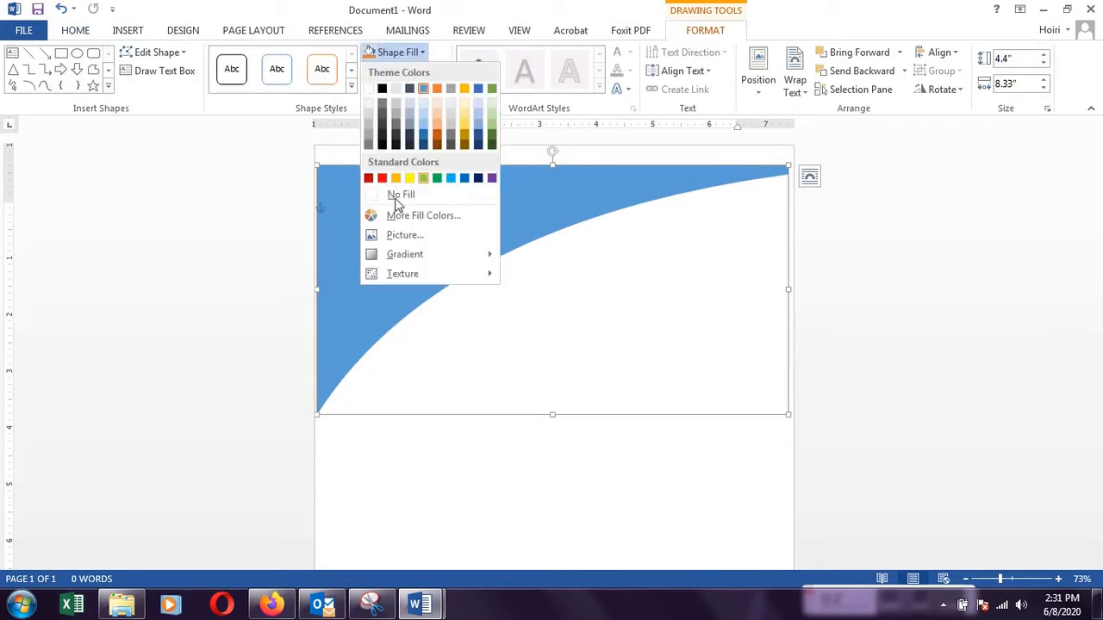
pyautogui.click(367, 178)
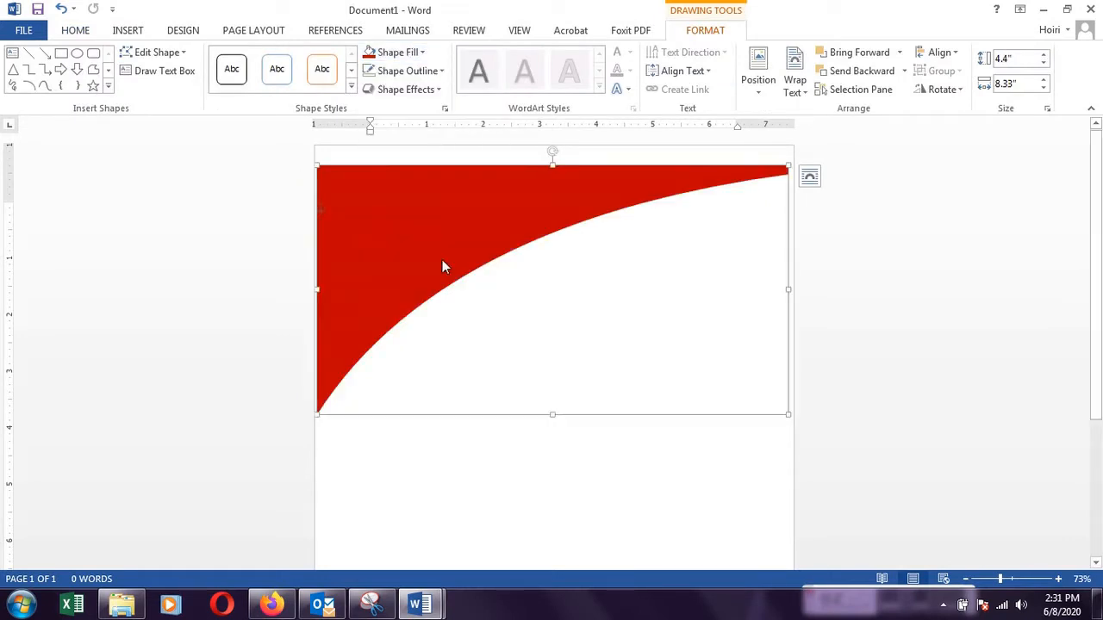
# Step: Give the curved shape a gradient fill and remove the gradient stop at 83%
pyautogui.rightClick(421, 217)
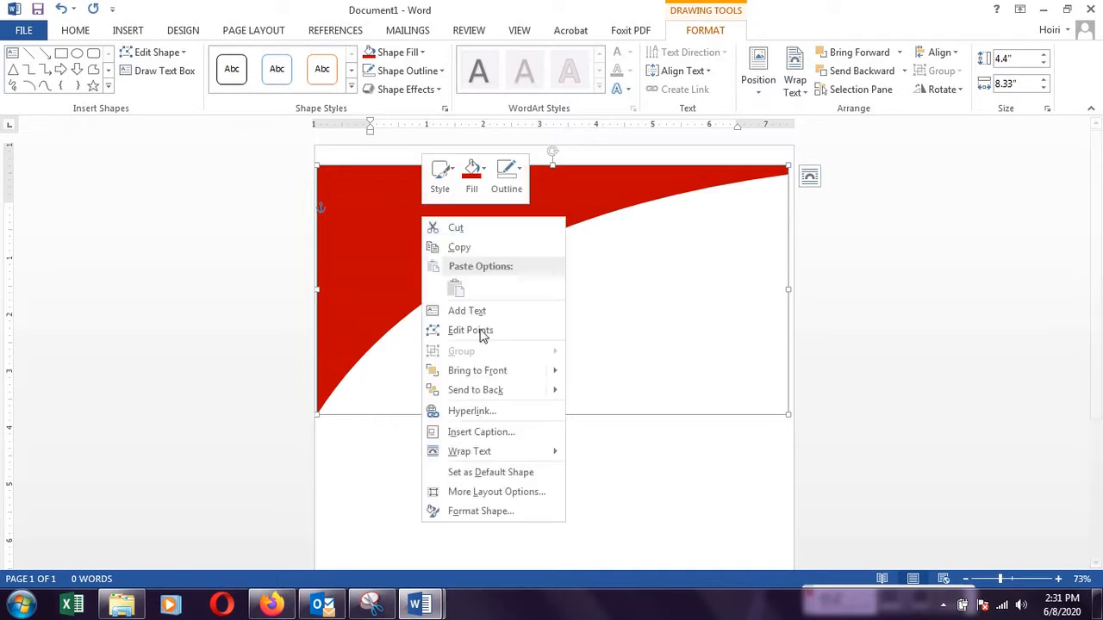
pyautogui.click(497, 512)
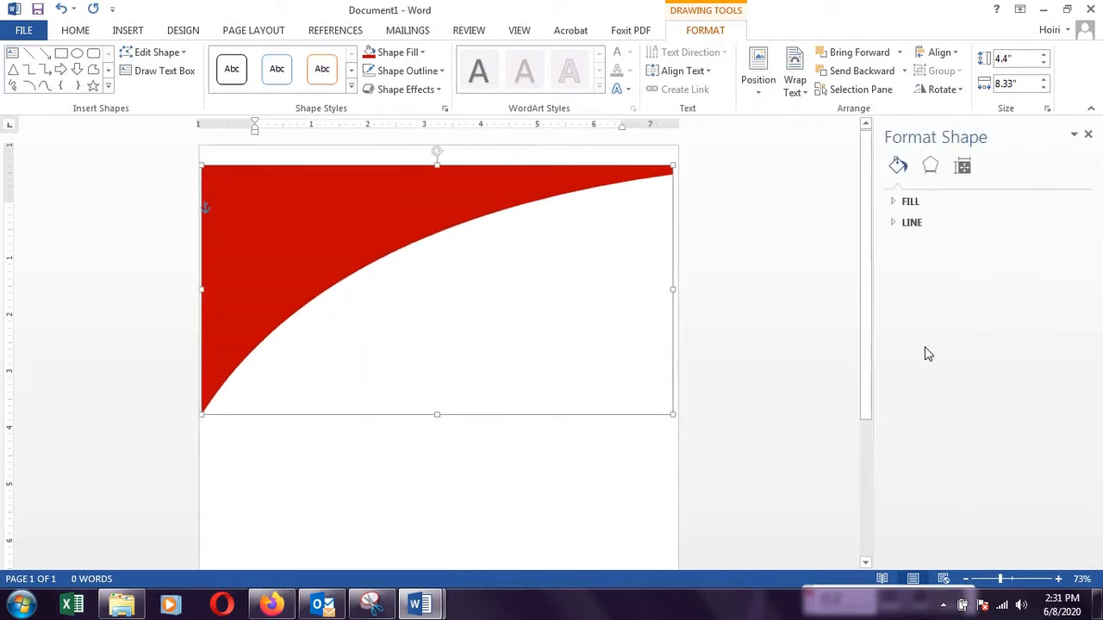
pyautogui.click(893, 202)
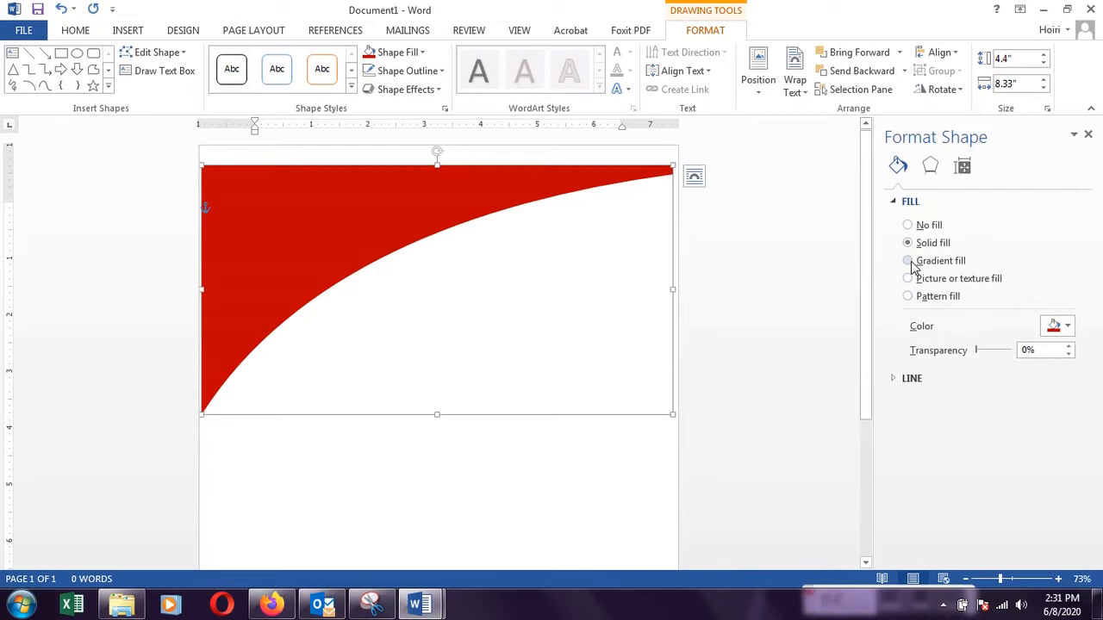
pyautogui.click(910, 261)
pyautogui.click(1000, 442)
pyautogui.click(1064, 441)
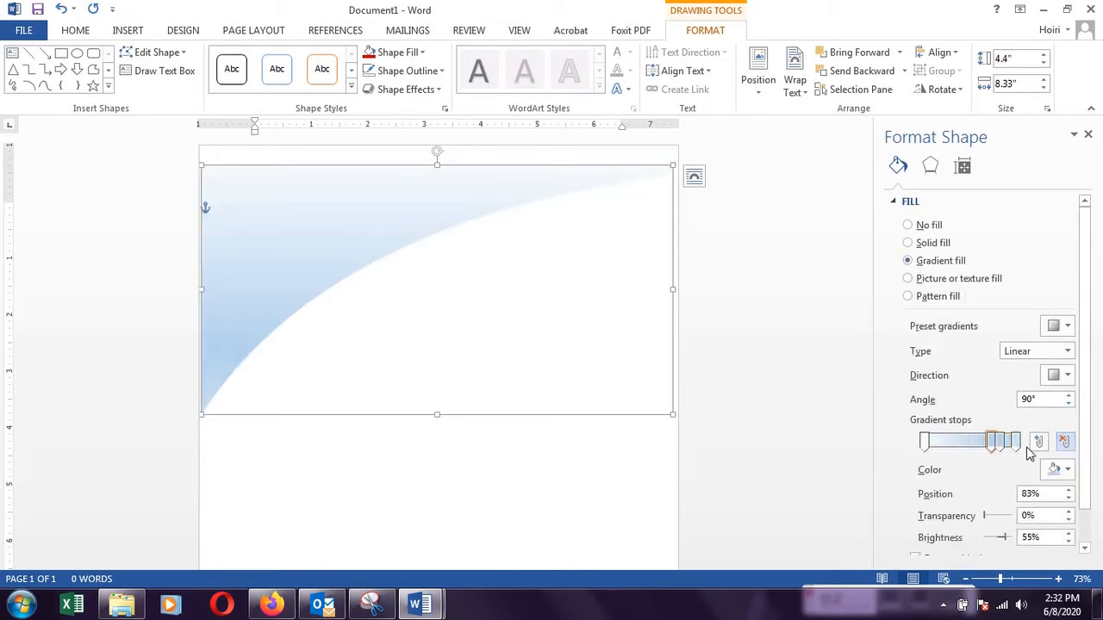
# Step: Set the linear gradient's direction to run leftward at an angle of 180°
pyautogui.click(925, 442)
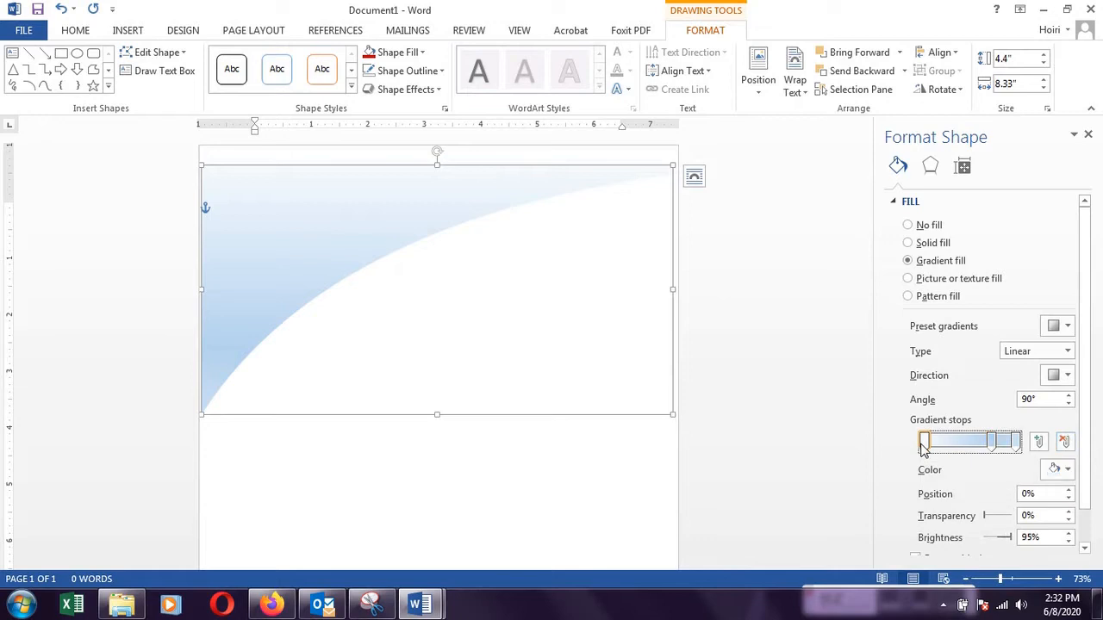
pyautogui.click(1068, 375)
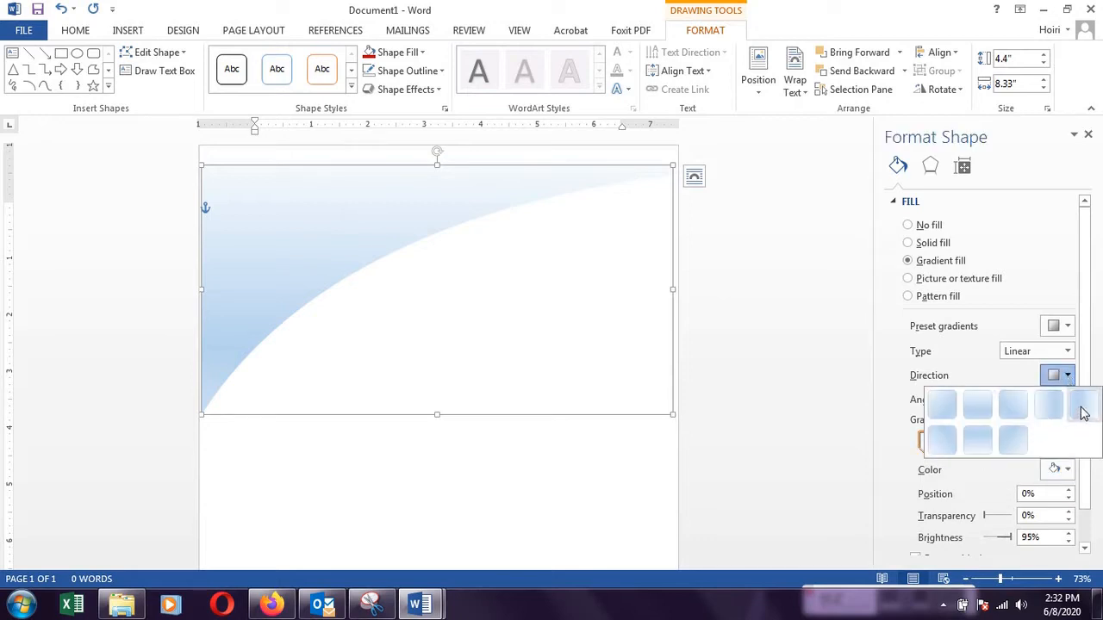
pyautogui.click(1084, 414)
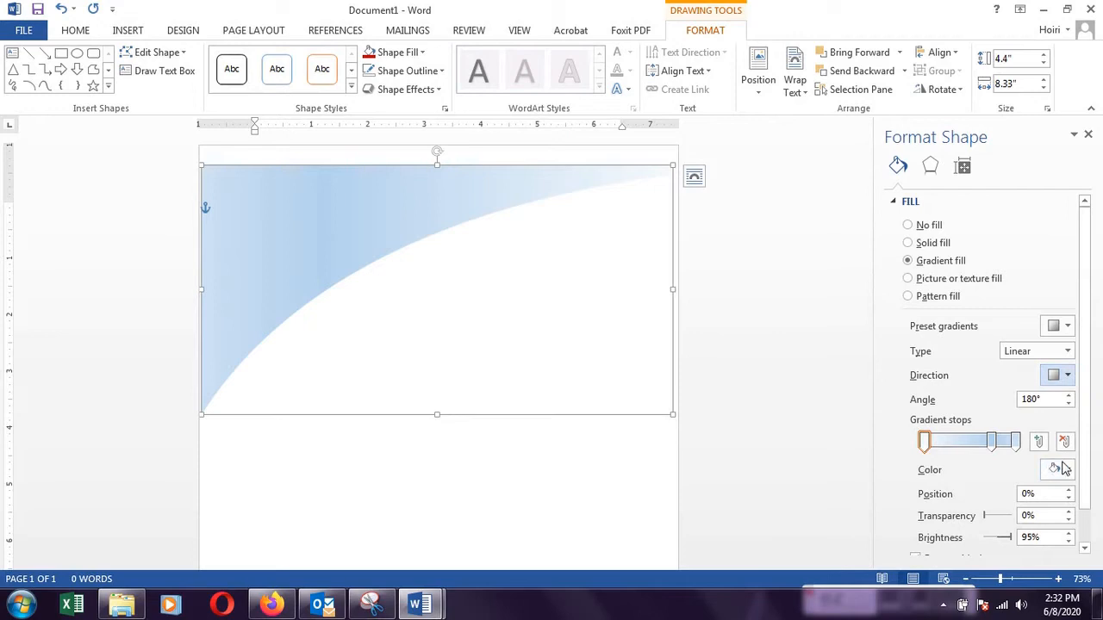
# Step: Color the gradient stops at 100%, 74% and 0% dark red
pyautogui.click(1015, 443)
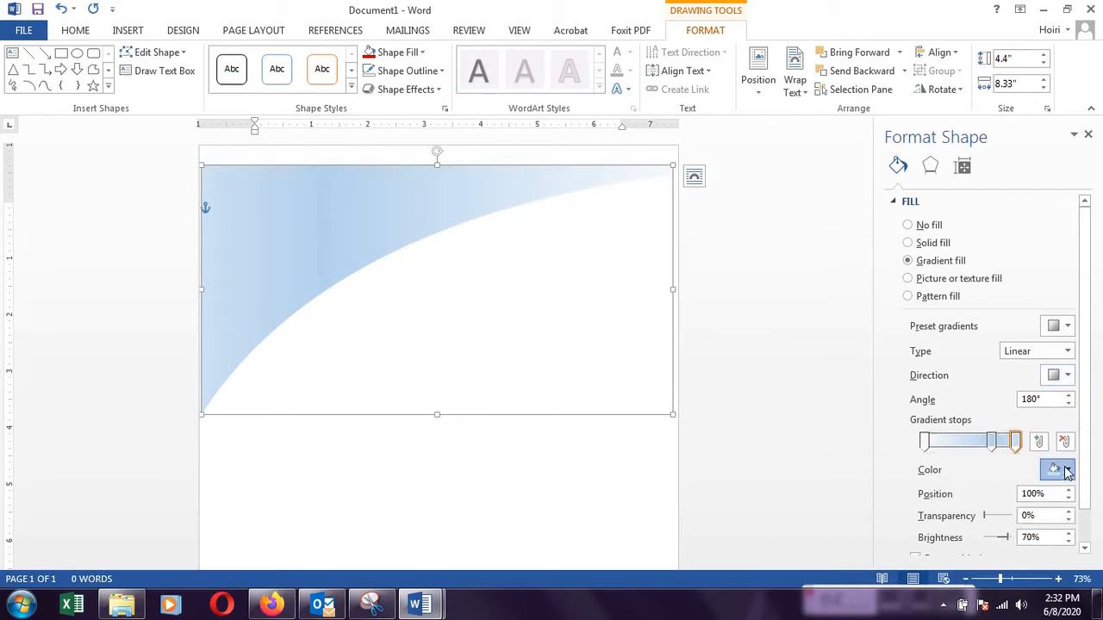
pyautogui.click(1062, 469)
pyautogui.click(972, 436)
pyautogui.click(993, 441)
pyautogui.click(1063, 468)
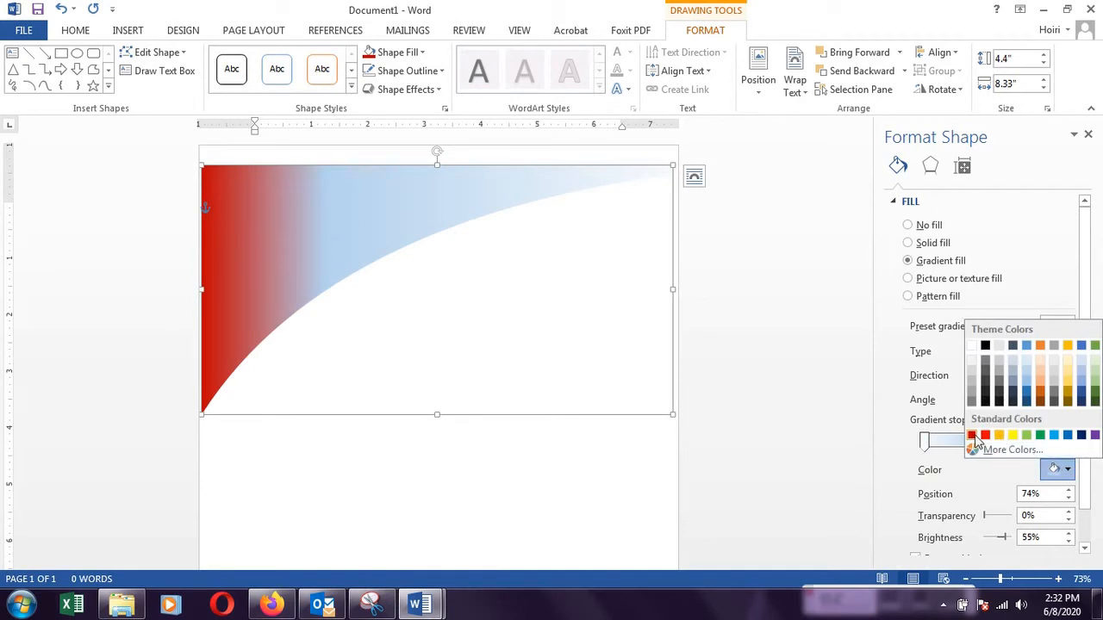
pyautogui.click(972, 436)
pyautogui.click(925, 442)
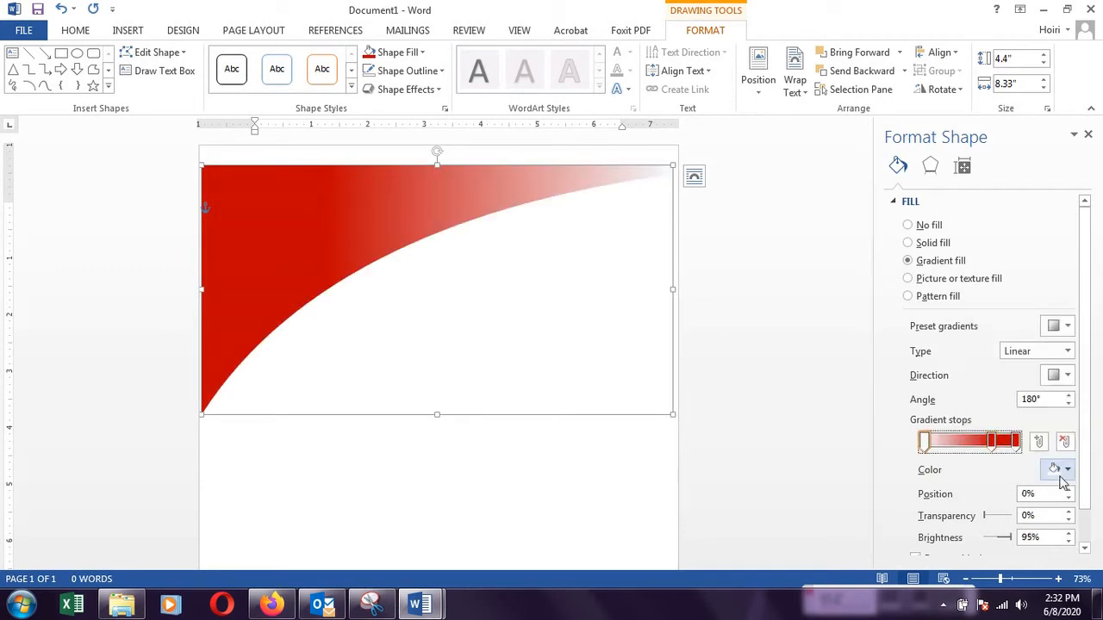
pyautogui.click(1063, 469)
pyautogui.click(972, 436)
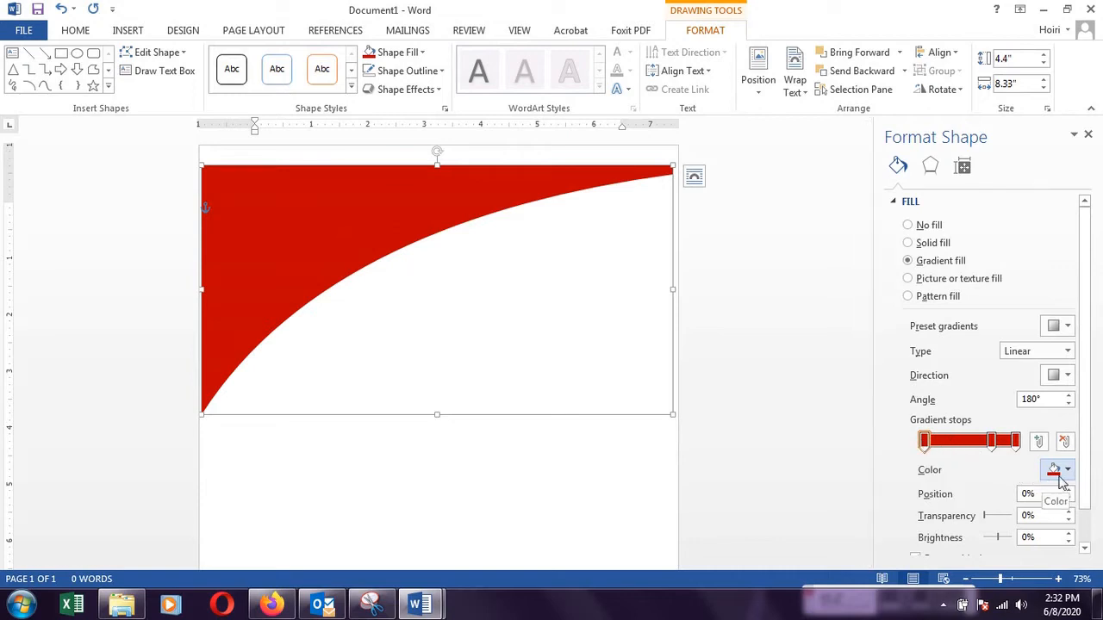
# Step: Fade the gradient by setting transparency to 100% on the 0% stop and 24% on the 74% stop
pyautogui.moveTo(984, 516)
pyautogui.mouseDown()
pyautogui.moveTo(1011, 517)
pyautogui.moveTo(1015, 535)
pyautogui.moveTo(994, 528)
pyautogui.mouseUp()
pyautogui.click(992, 442)
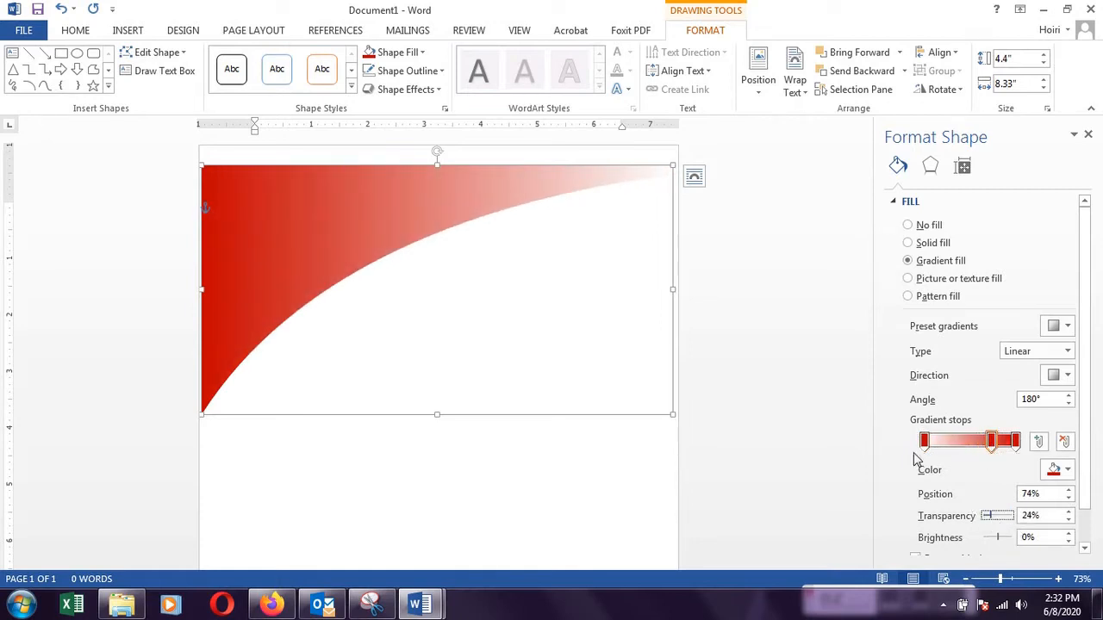
pyautogui.click(706, 298)
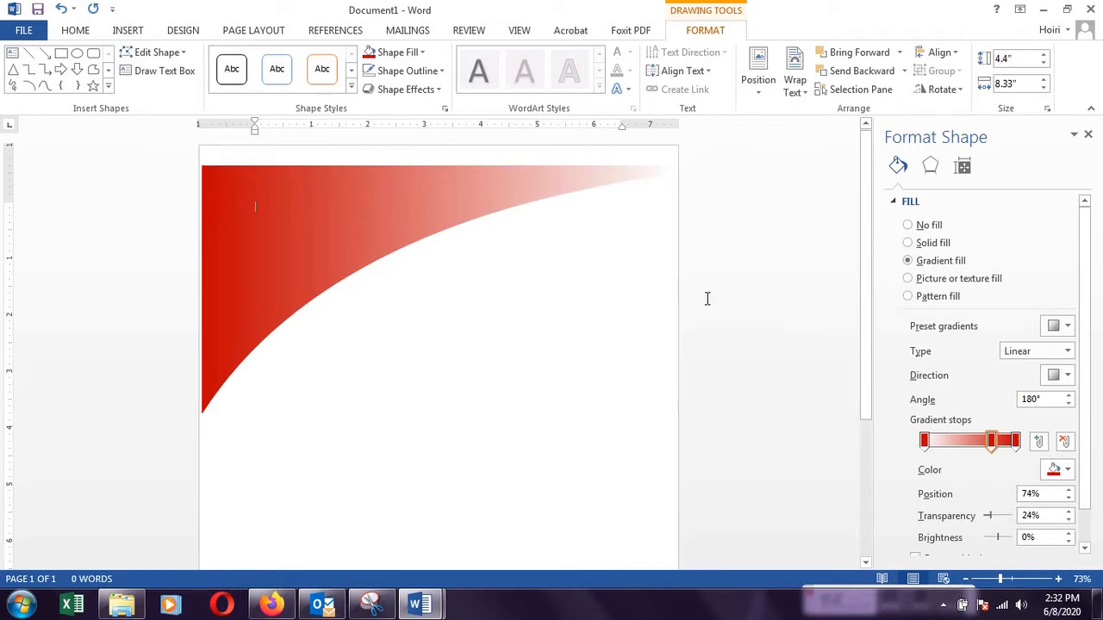
# Step: Move the red curved shape flush into the top-left corner of the page
pyautogui.click(346, 227)
pyautogui.moveTo(345, 225)
pyautogui.mouseDown()
pyautogui.moveTo(344, 205)
pyautogui.moveTo(337, 215)
pyautogui.mouseUp()
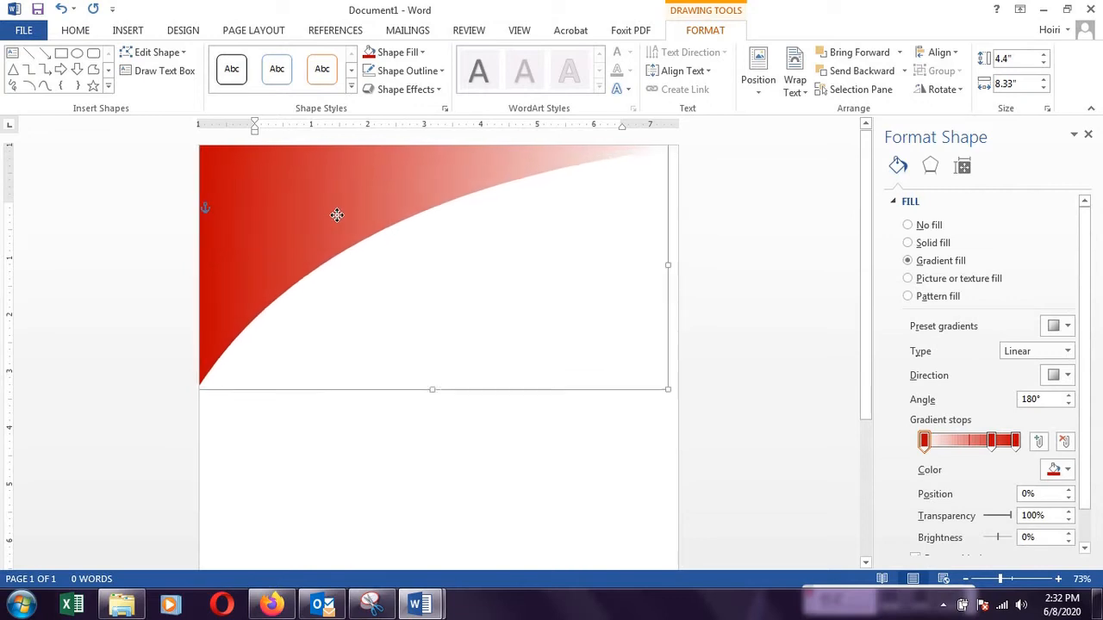
pyautogui.click(366, 459)
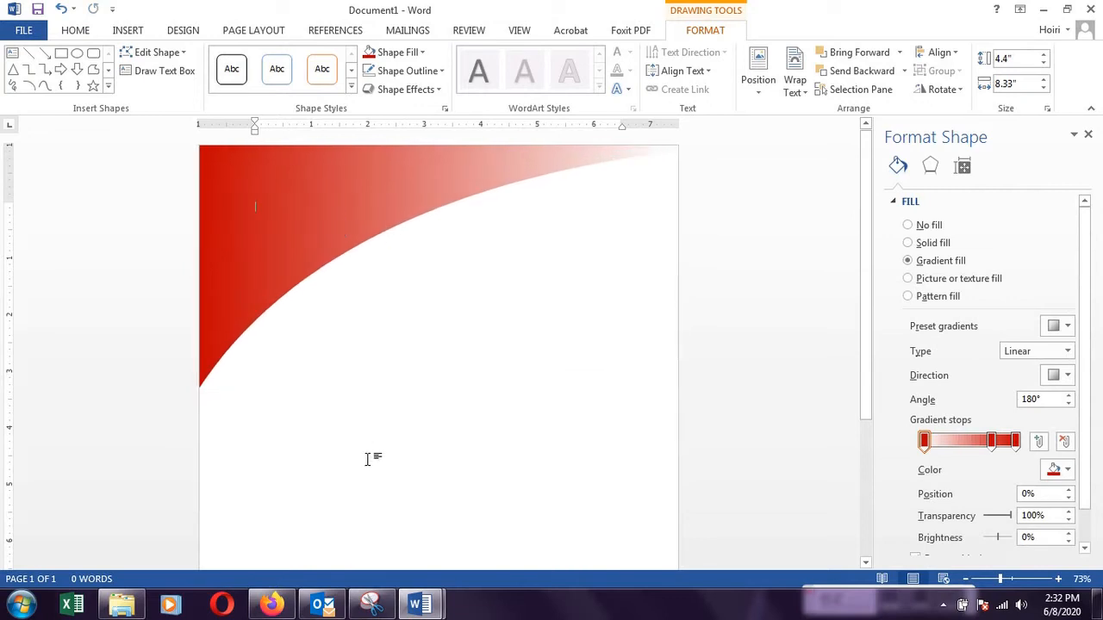
# Step: Draw a second rectangle over the red shape and adjust it to about 4.27" high and 7.87" wide
pyautogui.click(127, 30)
pyautogui.click(221, 74)
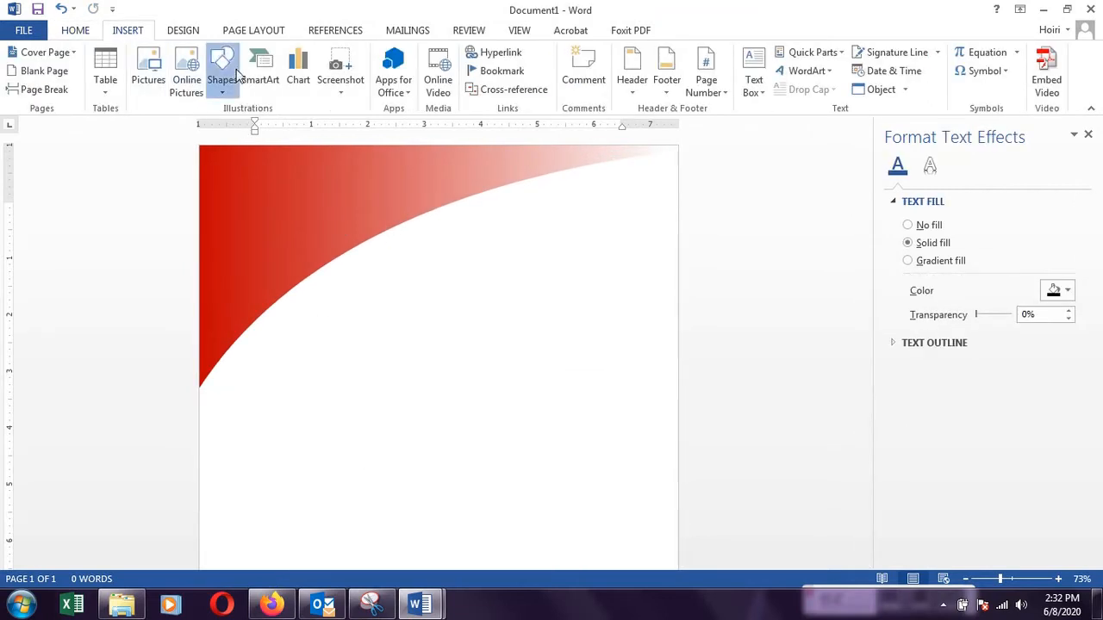
pyautogui.click(264, 136)
pyautogui.moveTo(232, 181); pyautogui.dragTo(668, 413)
pyautogui.moveTo(562, 323)
pyautogui.mouseDown()
pyautogui.moveTo(556, 289)
pyautogui.moveTo(556, 319)
pyautogui.mouseUp()
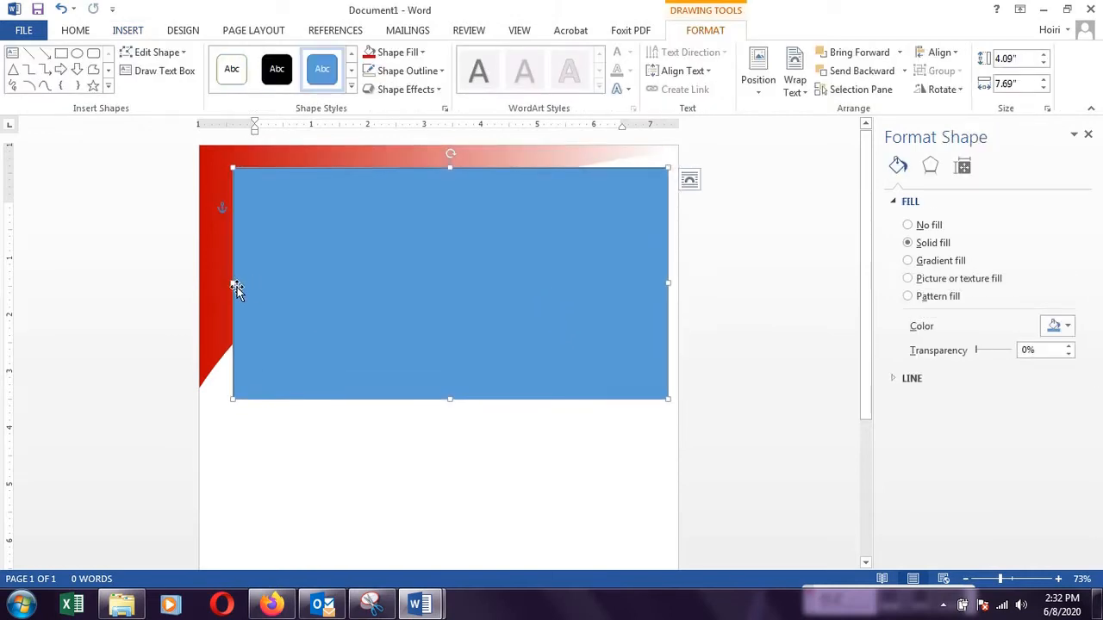
pyautogui.moveTo(234, 283); pyautogui.dragTo(222, 283)
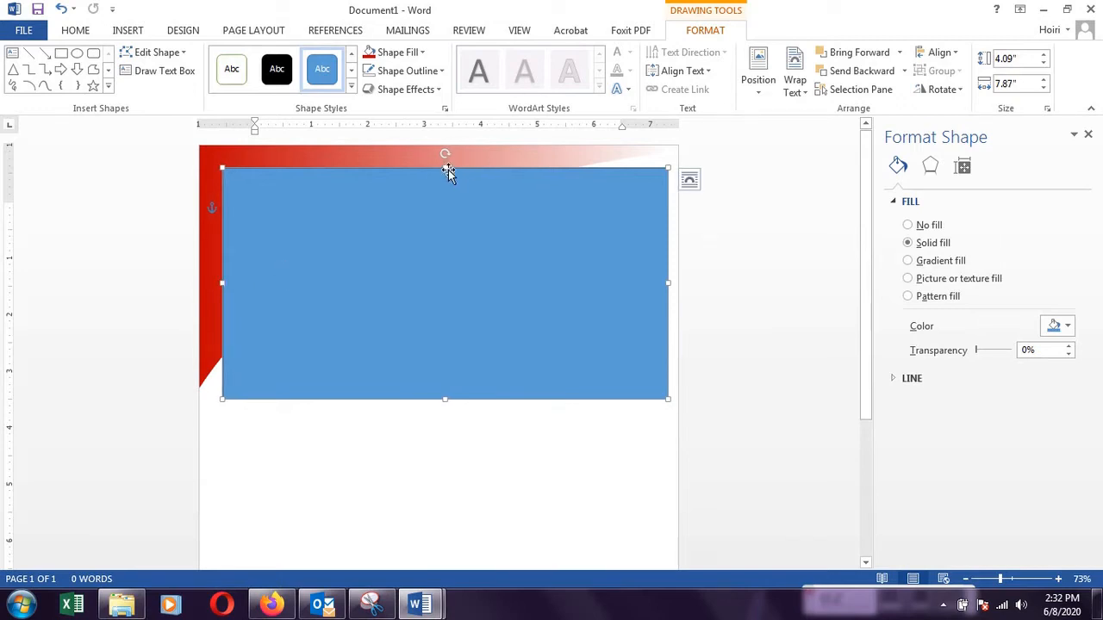
pyautogui.moveTo(444, 167); pyautogui.dragTo(445, 156)
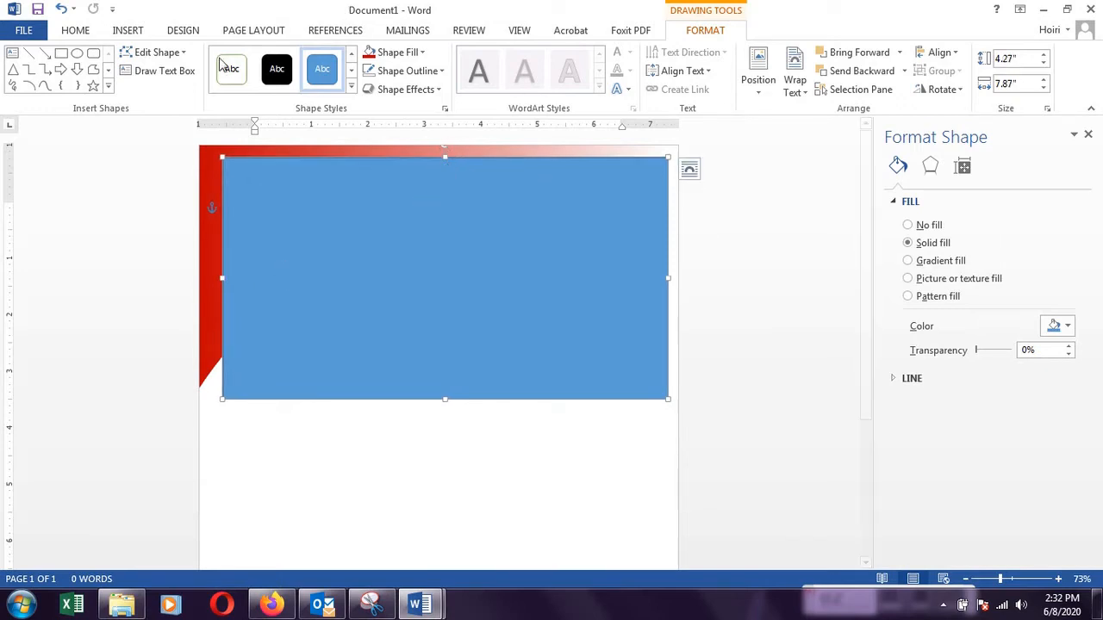
# Step: Remove the outline of the blue rectangle
pyautogui.click(410, 53)
pyautogui.click(430, 71)
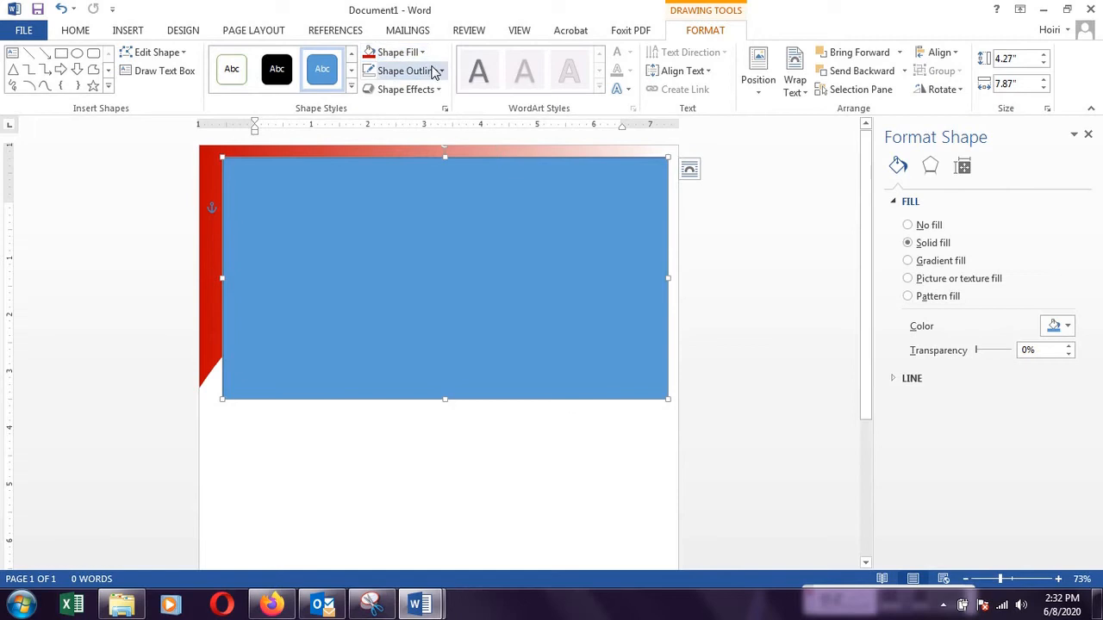
pyautogui.click(431, 70)
pyautogui.click(336, 187)
# Step: Edit the blue rectangle's points, raising the lower-left corner to about the 2" ruler mark and bending the bottom edge into an upward arch
pyautogui.click(173, 53)
pyautogui.click(169, 94)
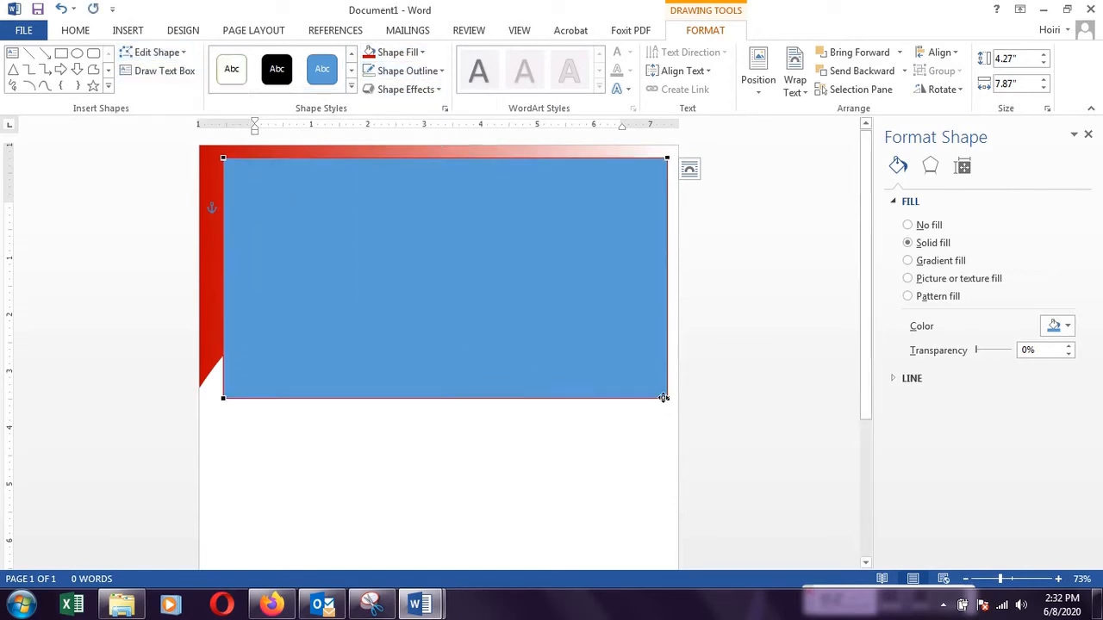
pyautogui.click(224, 399)
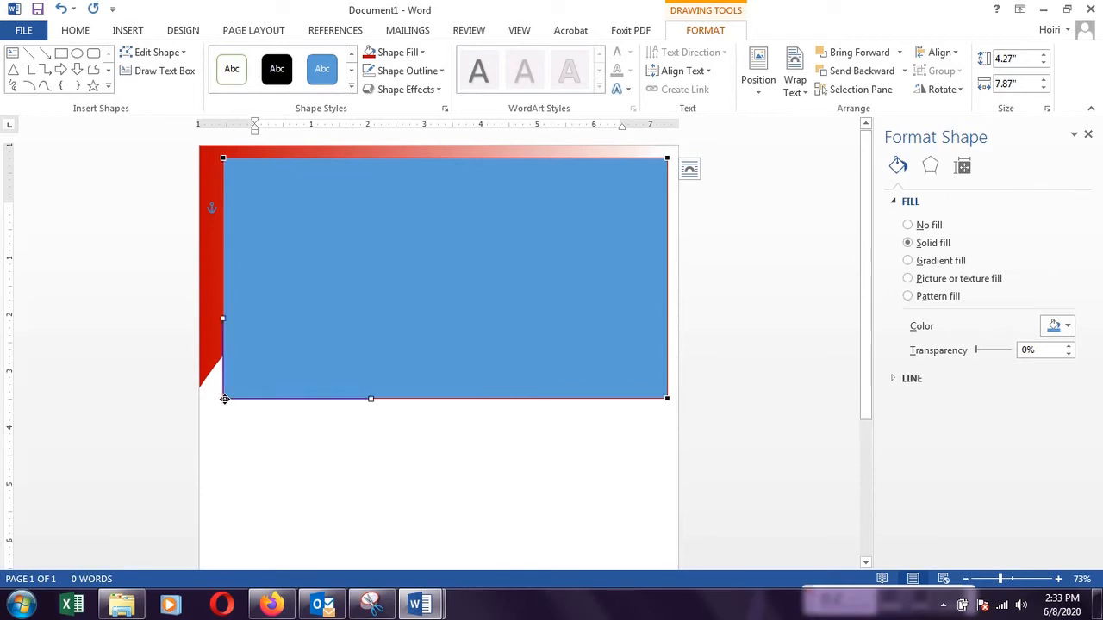
pyautogui.moveTo(222, 398); pyautogui.dragTo(229, 327)
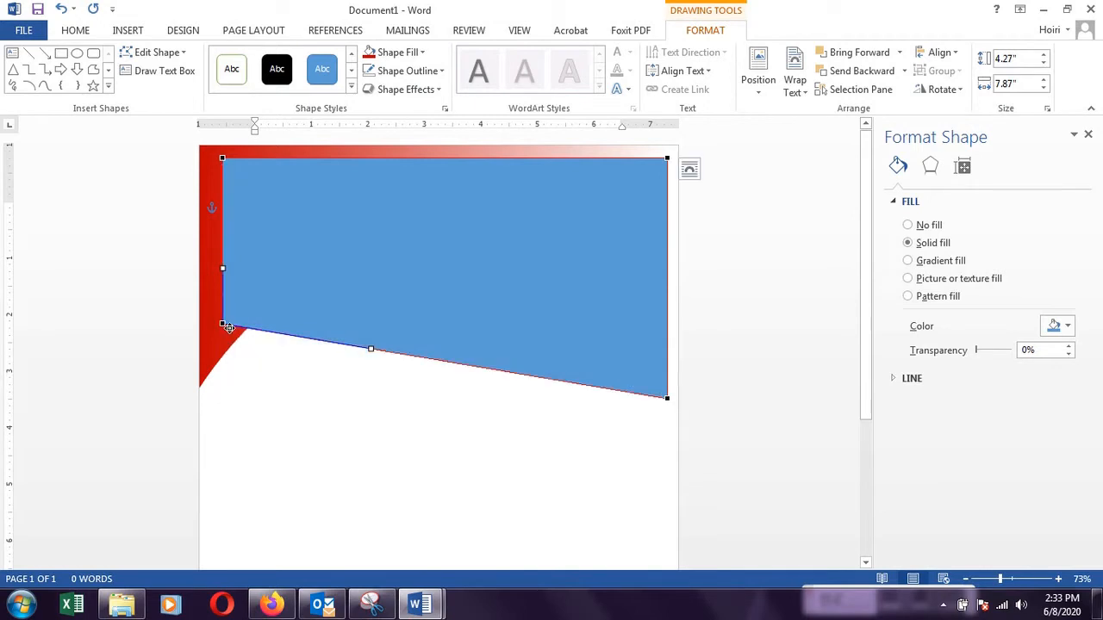
pyautogui.click(667, 397)
pyautogui.moveTo(519, 374); pyautogui.dragTo(588, 247)
pyautogui.moveTo(221, 322)
pyautogui.mouseDown()
pyautogui.moveTo(243, 306)
pyautogui.moveTo(222, 326)
pyautogui.mouseUp()
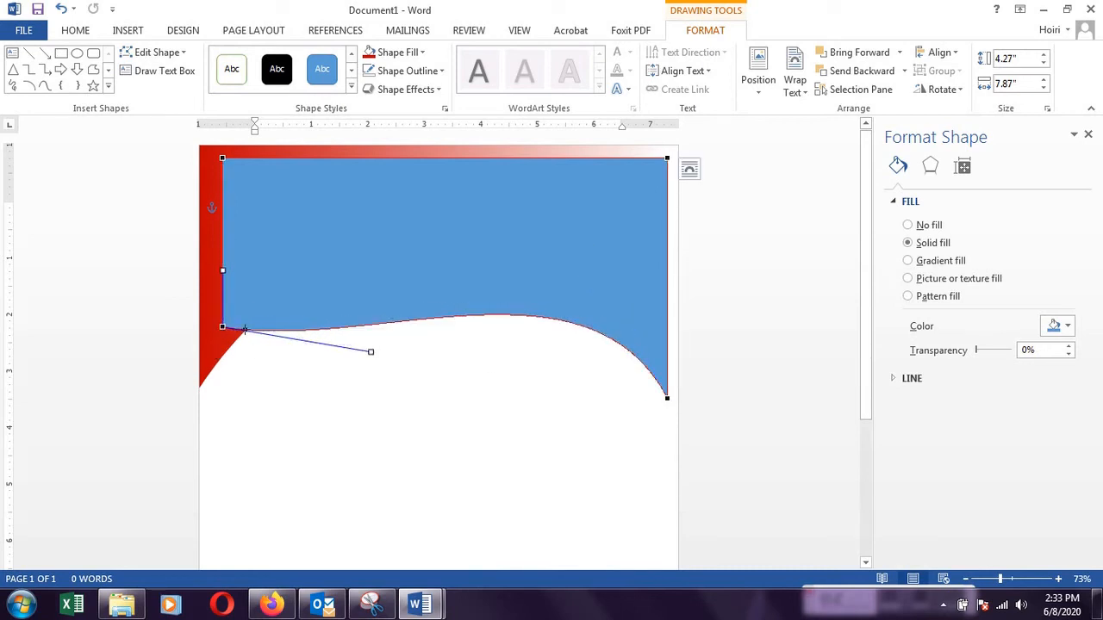
pyautogui.click(61, 8)
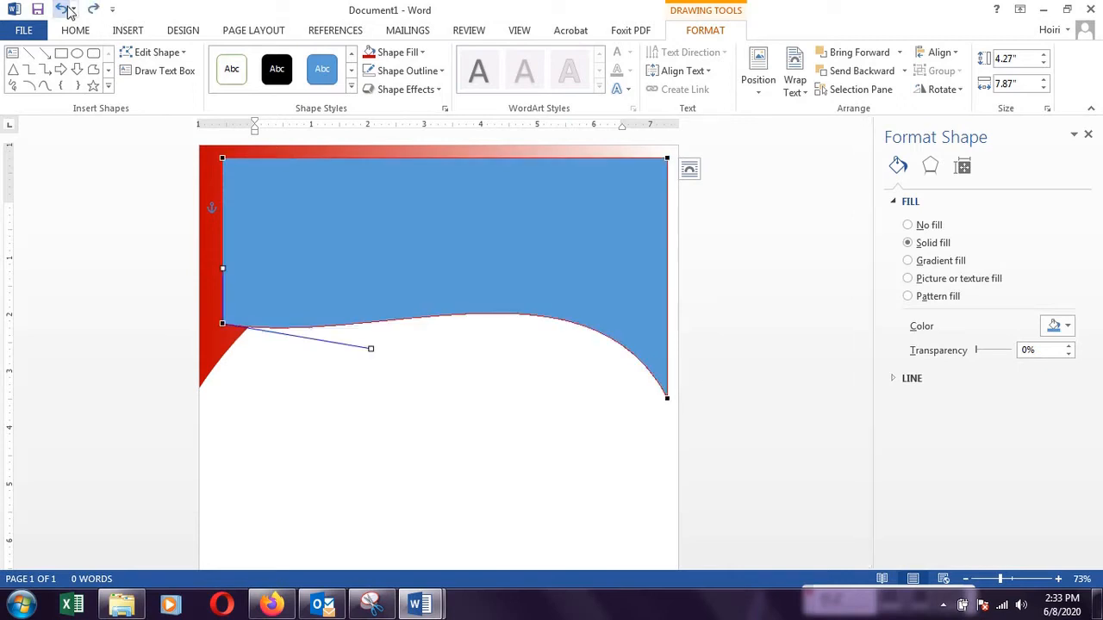
pyautogui.moveTo(370, 344); pyautogui.dragTo(351, 304)
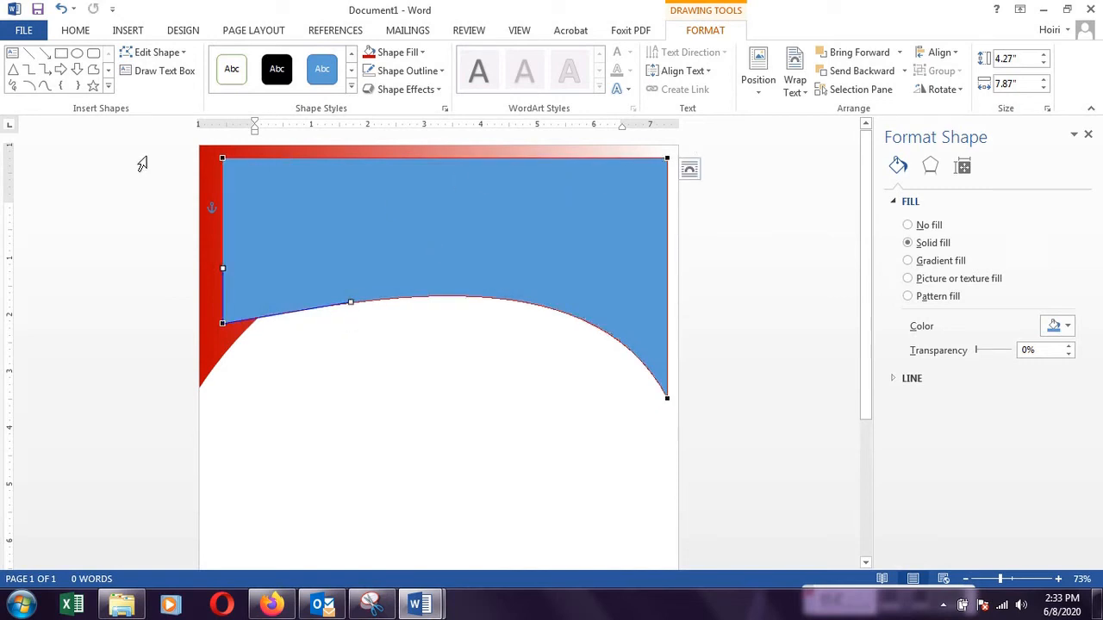
# Step: Bring the blue shape's upper-left point down to meet its lower-left point and bow the top edge upward
pyautogui.click(223, 158)
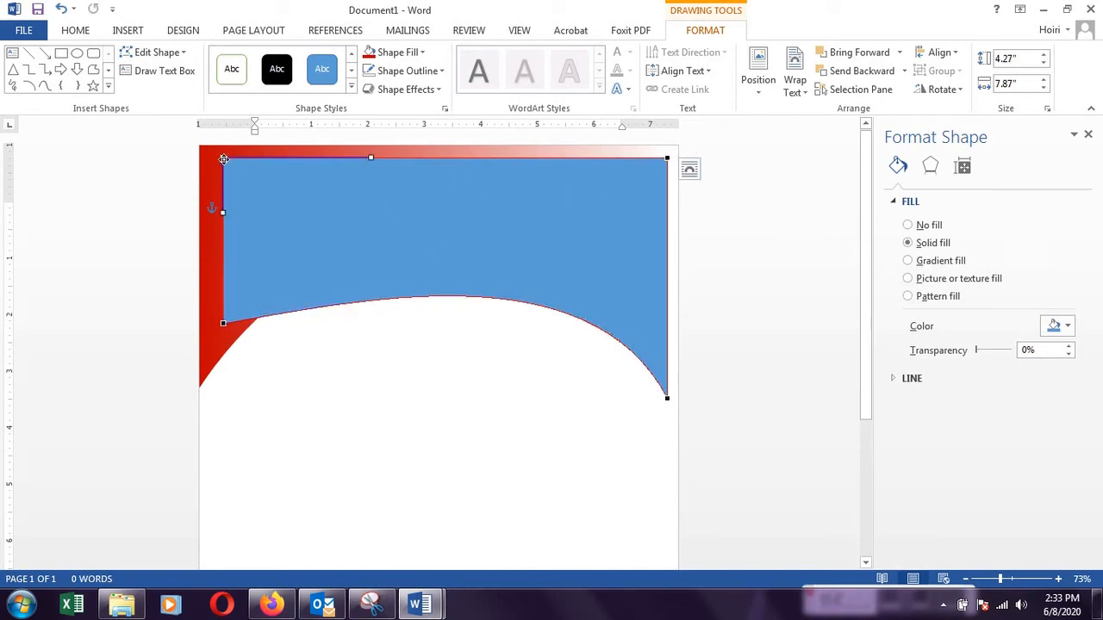
pyautogui.moveTo(224, 170); pyautogui.dragTo(223, 320)
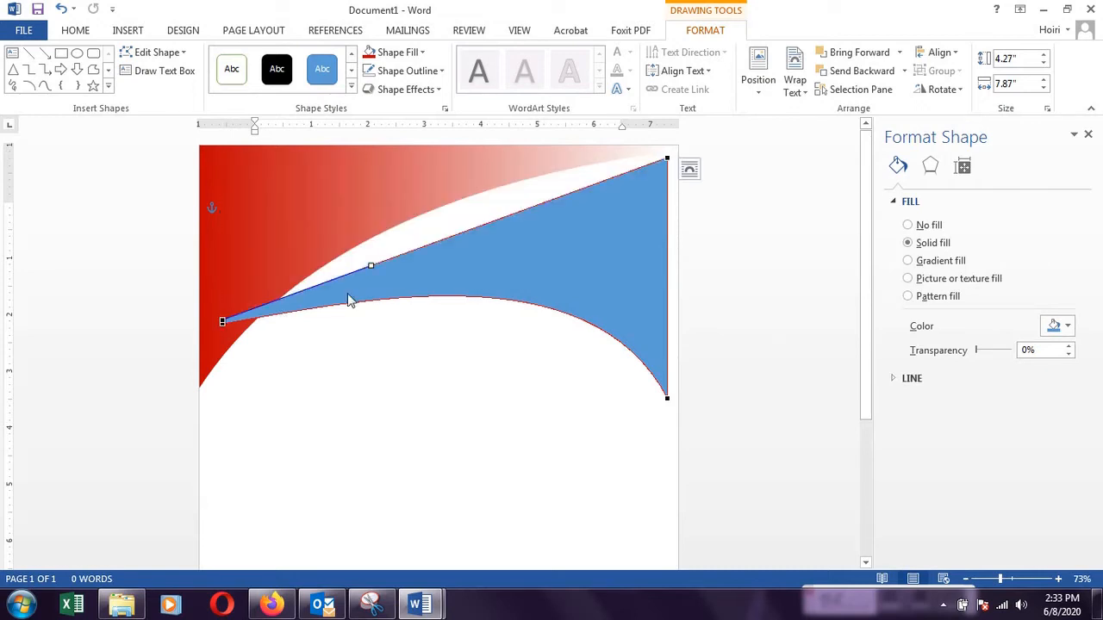
pyautogui.moveTo(371, 267); pyautogui.dragTo(341, 220)
pyautogui.click(665, 160)
pyautogui.moveTo(519, 209); pyautogui.dragTo(499, 155)
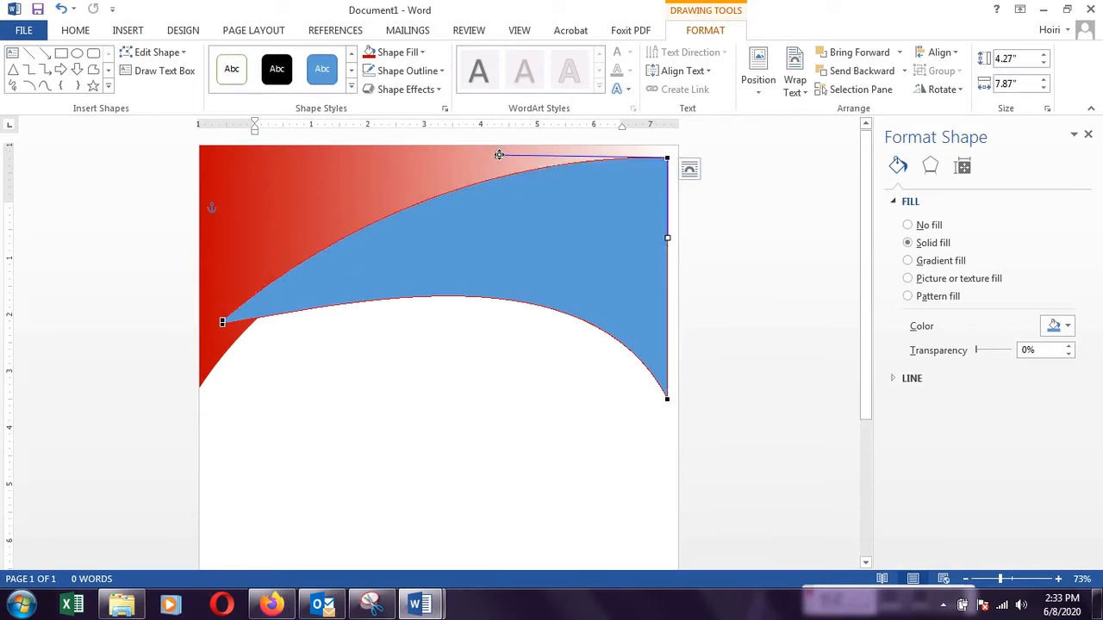
# Step: Move the blue curved shape up and over until it fills the page's top-right corner
pyautogui.click(601, 252)
pyautogui.moveTo(610, 241); pyautogui.dragTo(609, 231)
pyautogui.click(449, 421)
# Step: Nudge the red curved shape upward until its lower curve roughly follows the blue shape's top edge
pyautogui.click(214, 328)
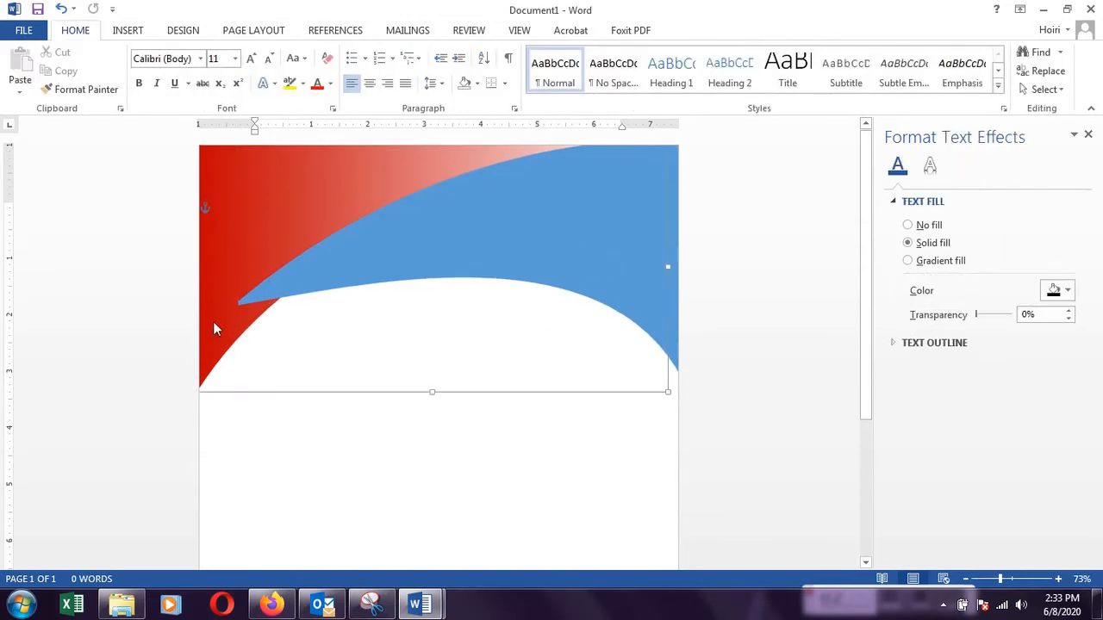
pyautogui.press('Up')
pyautogui.press('Up')
pyautogui.press('Up')
pyautogui.press('Up')
pyautogui.press('Up')
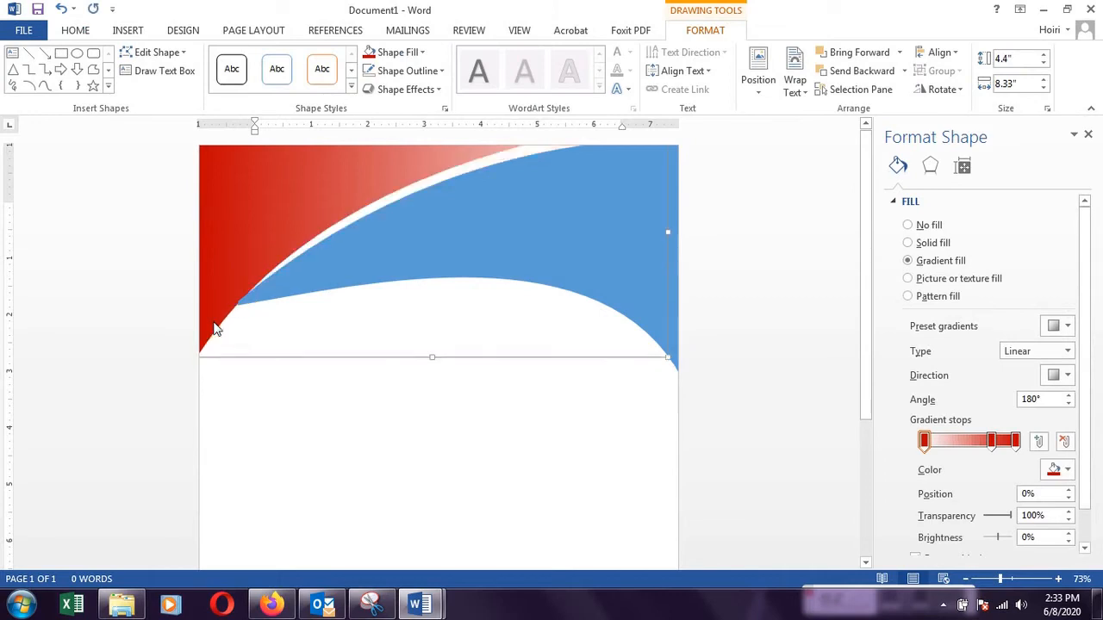
pyautogui.press('Up')
pyautogui.press('Up')
pyautogui.press('Down')
pyautogui.press('Down')
pyautogui.hotkey('ctrl', 'Down')
pyautogui.hotkey('ctrl', 'Down')
pyautogui.hotkey('ctrl', 'Down')
pyautogui.hotkey('ctrl', 'Down')
pyautogui.hotkey('ctrl', 'Down')
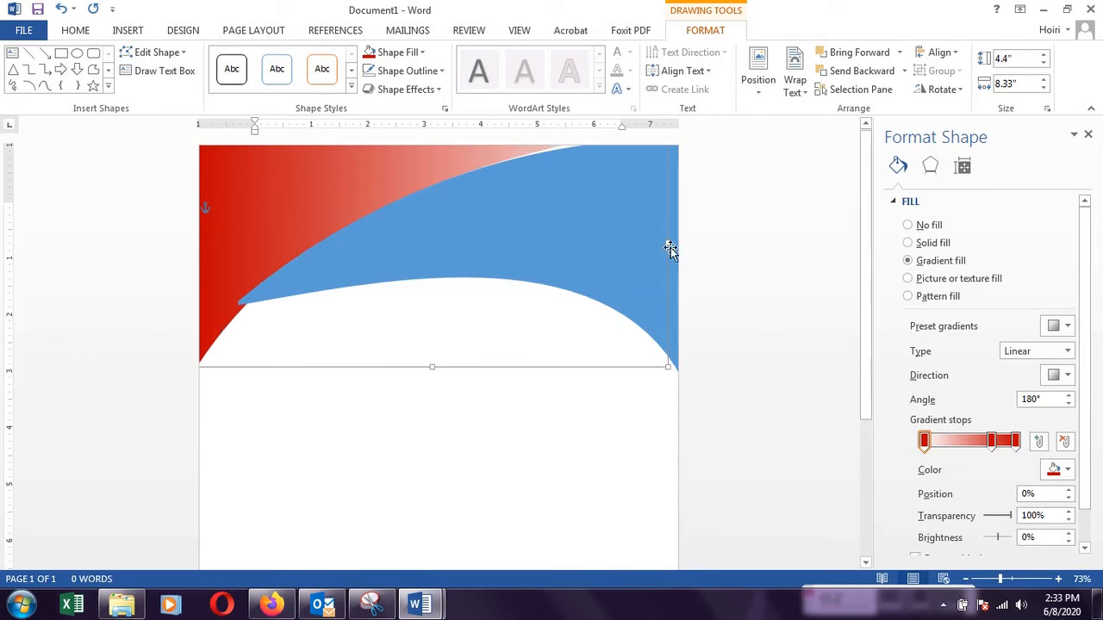
# Step: Widen the blue curved shape toward the page's left edge to about 8.4" and nudge it slightly upward
pyautogui.click(659, 427)
pyautogui.click(675, 269)
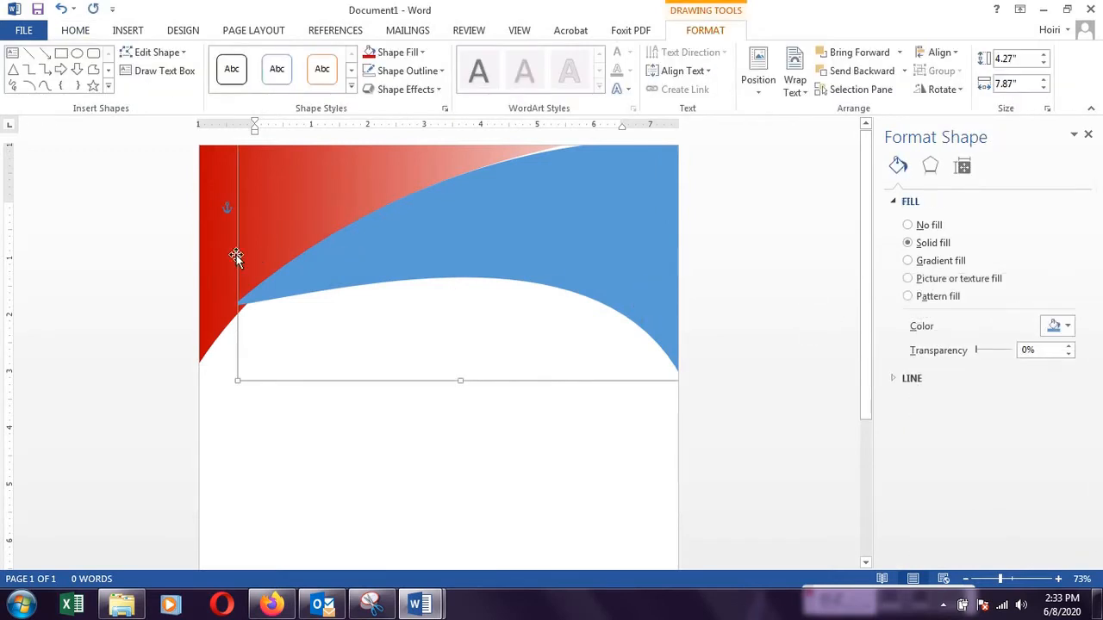
pyautogui.click(297, 280)
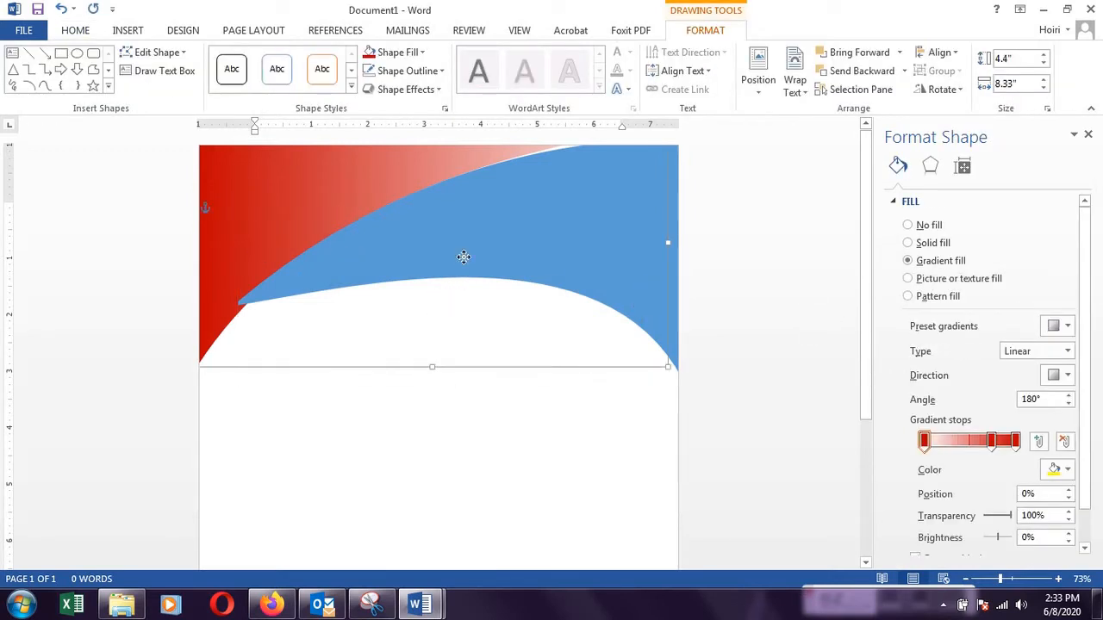
pyautogui.click(243, 262)
pyautogui.moveTo(234, 258); pyautogui.dragTo(207, 255)
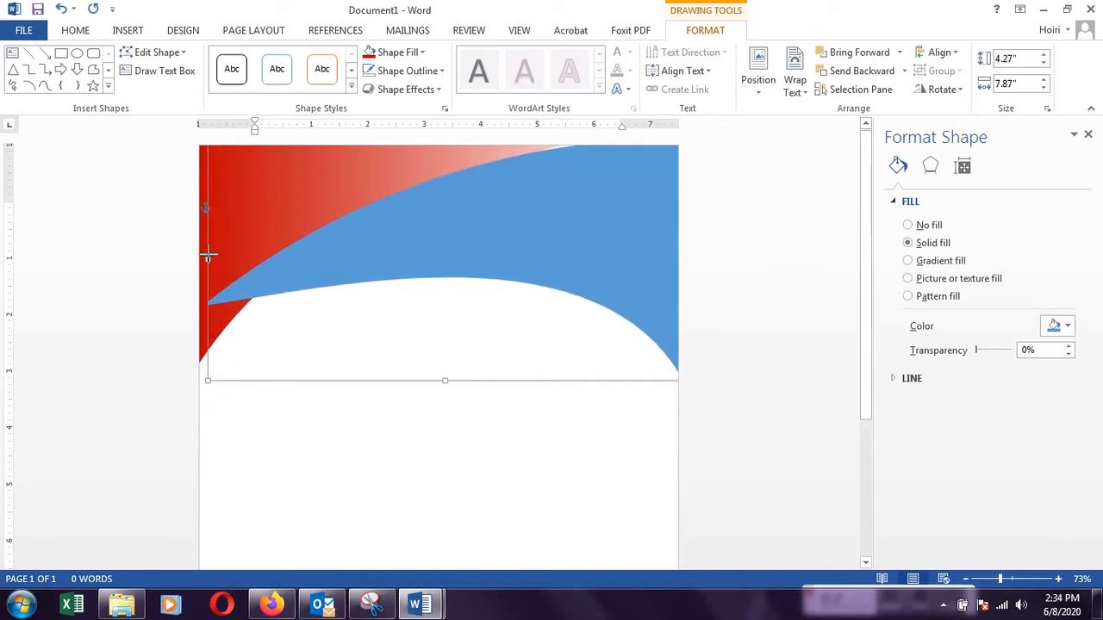
pyautogui.press('Up')
pyautogui.press('Up')
pyautogui.press('Up')
pyautogui.press('Up')
pyautogui.press('Up')
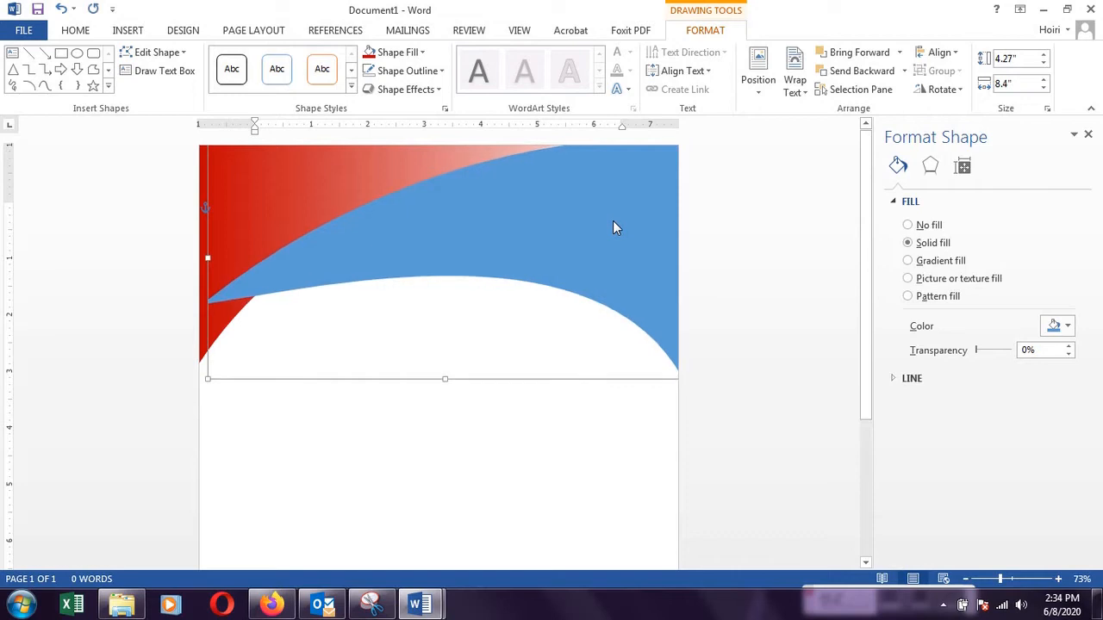
# Step: Set the blue curved shape to have no outline
pyautogui.click(580, 492)
pyautogui.click(431, 204)
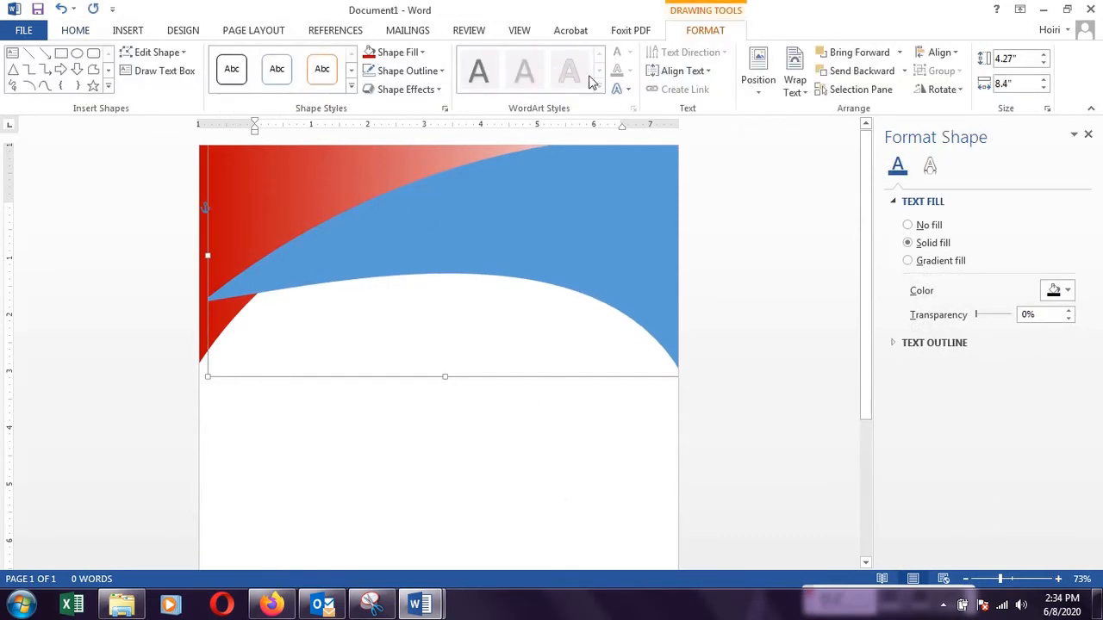
pyautogui.click(424, 76)
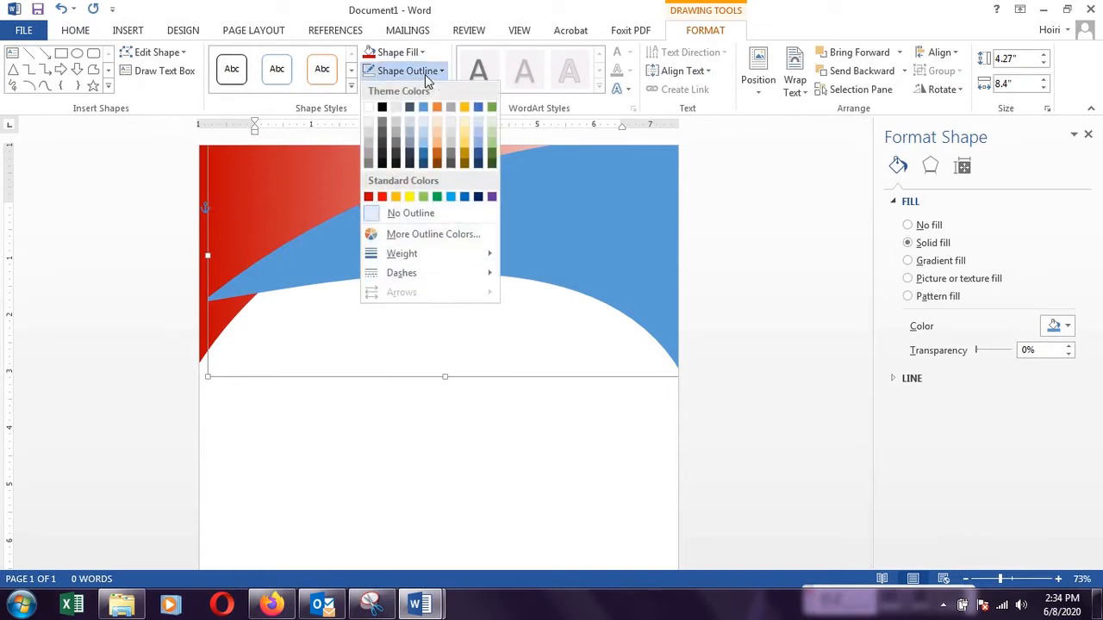
pyautogui.click(437, 216)
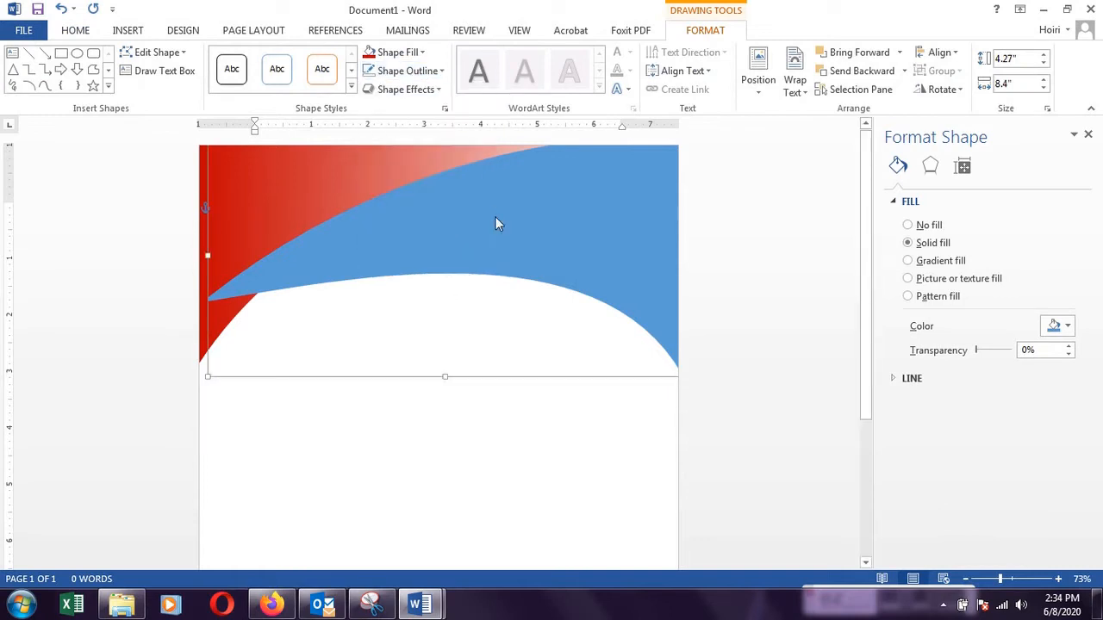
# Step: Give the blue curved shape a gradient fill and color its 0%, 74% and 100% stops orange
pyautogui.click(937, 261)
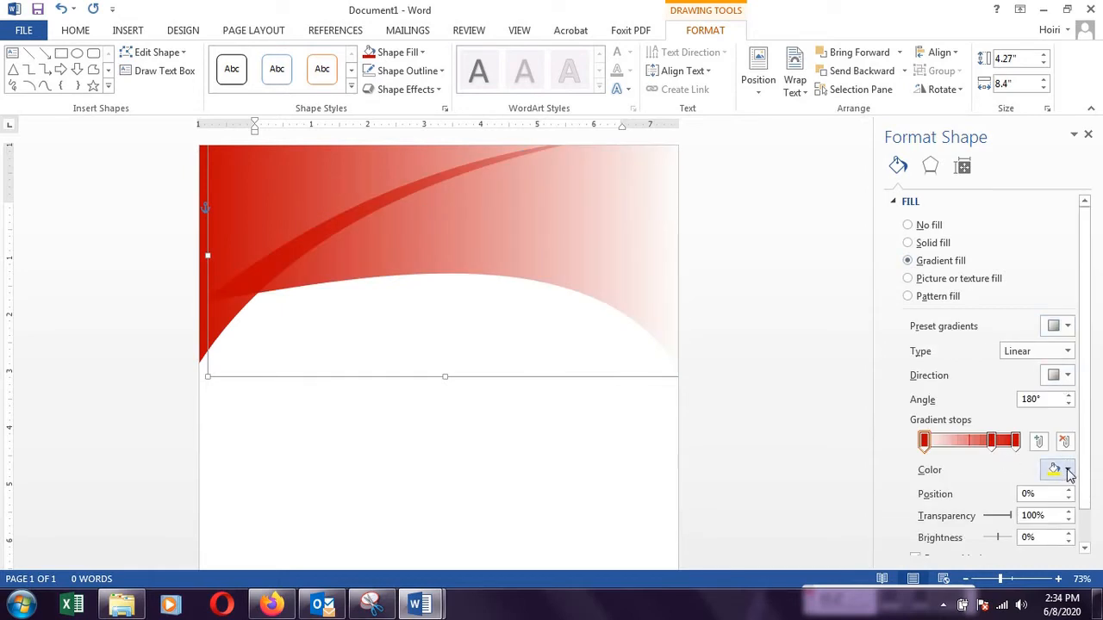
pyautogui.click(1069, 473)
pyautogui.click(998, 436)
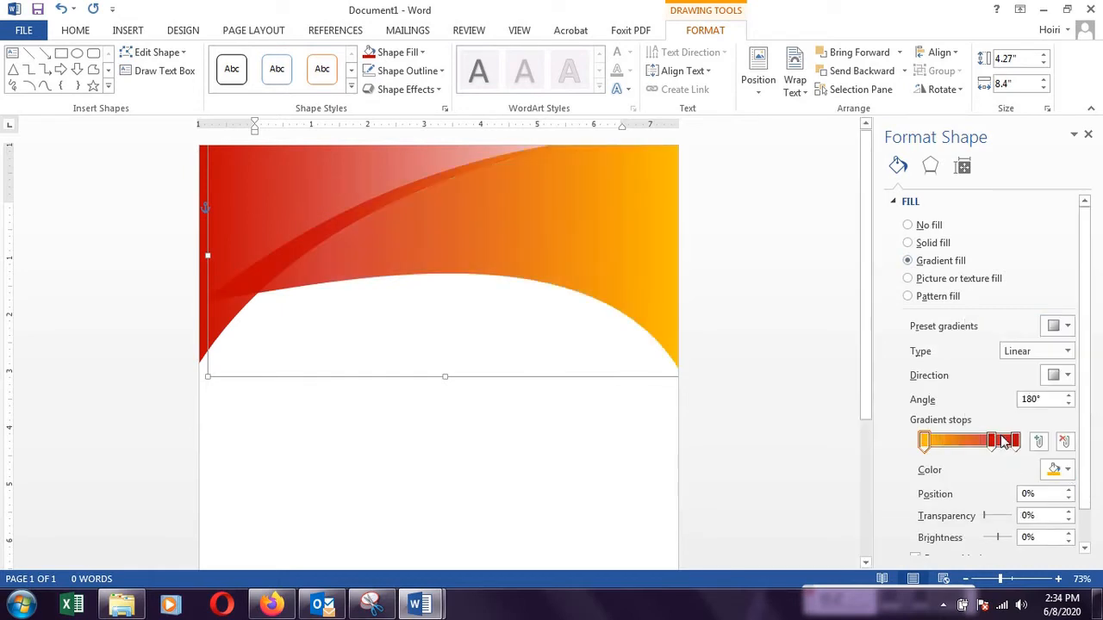
pyautogui.click(994, 442)
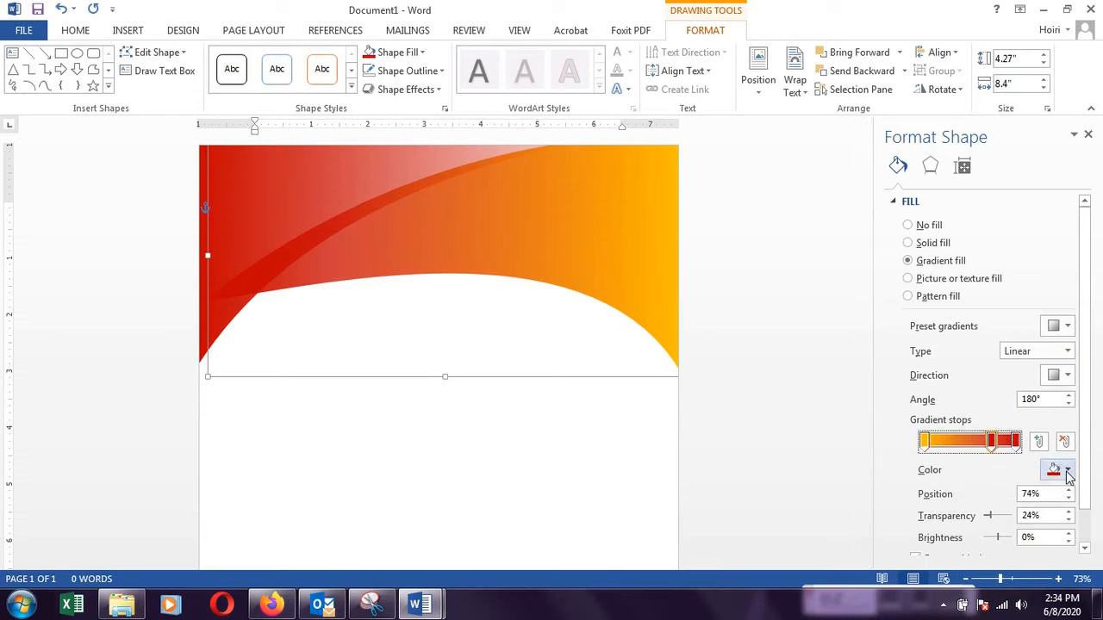
pyautogui.click(1056, 470)
pyautogui.click(998, 435)
pyautogui.click(1016, 442)
pyautogui.click(1069, 469)
pyautogui.click(998, 436)
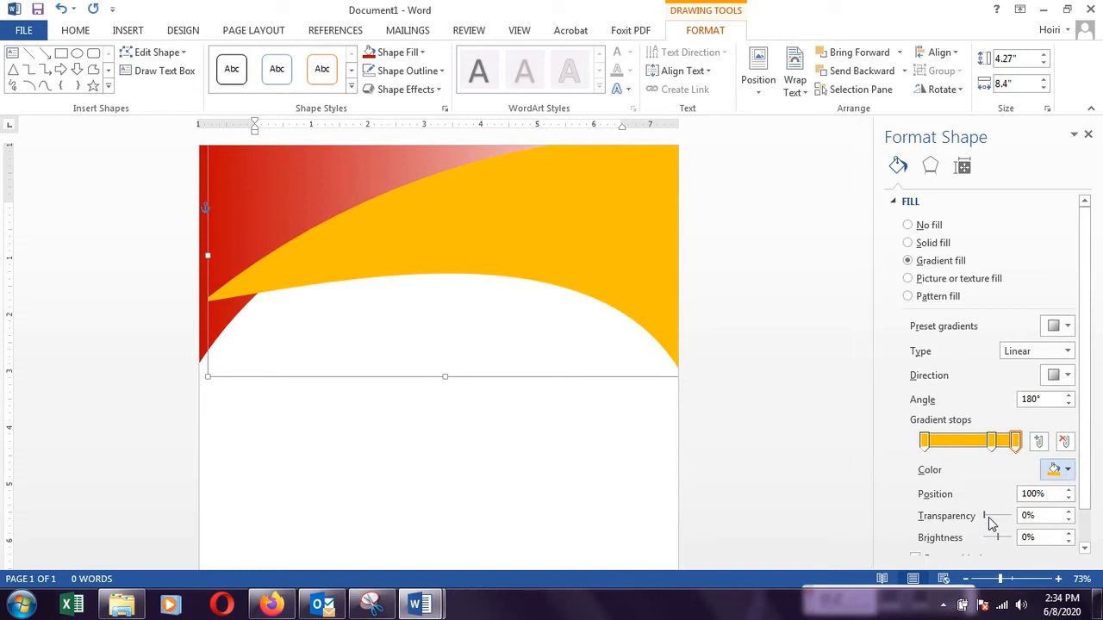
# Step: Fade the orange gradient by setting transparency to 84% on the 100% stop and 36% on the 74% stop
pyautogui.moveTo(989, 522); pyautogui.dragTo(1015, 520)
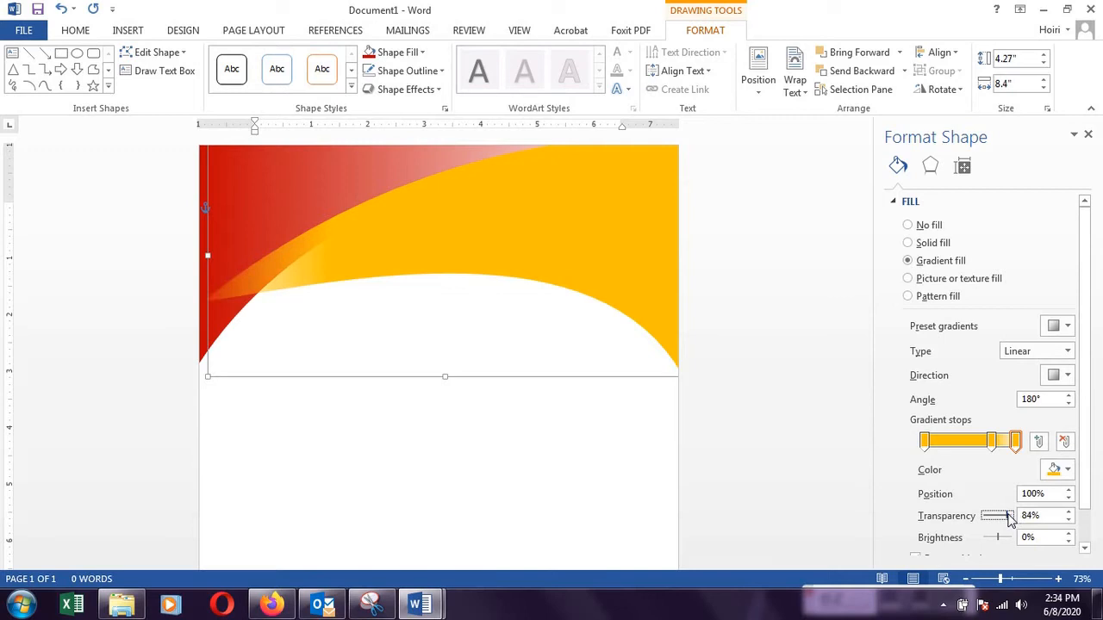
pyautogui.click(985, 444)
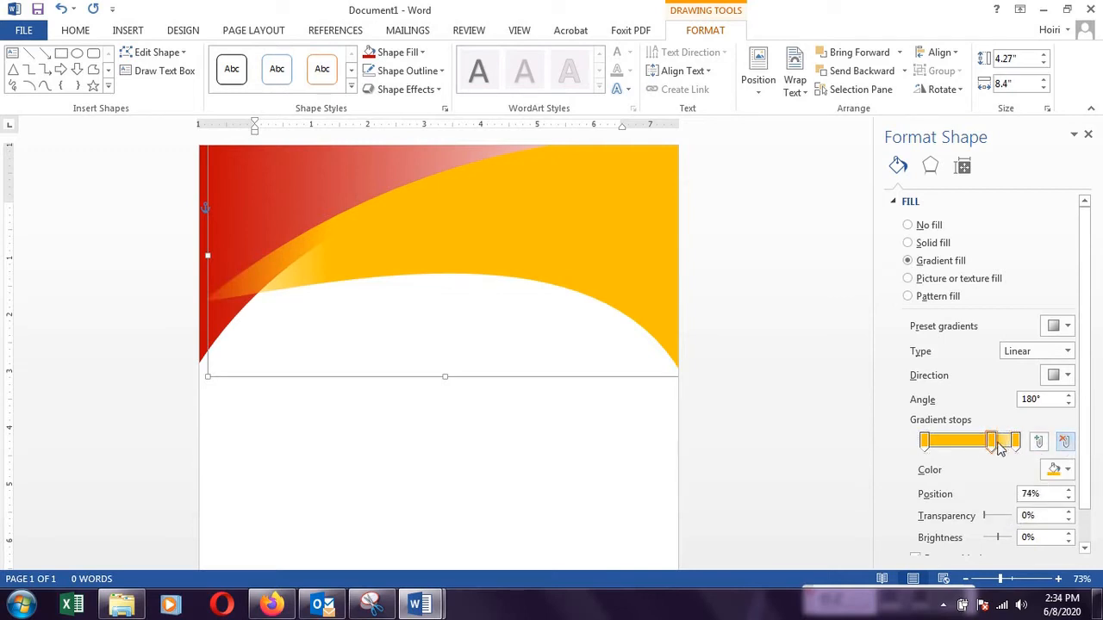
pyautogui.click(994, 515)
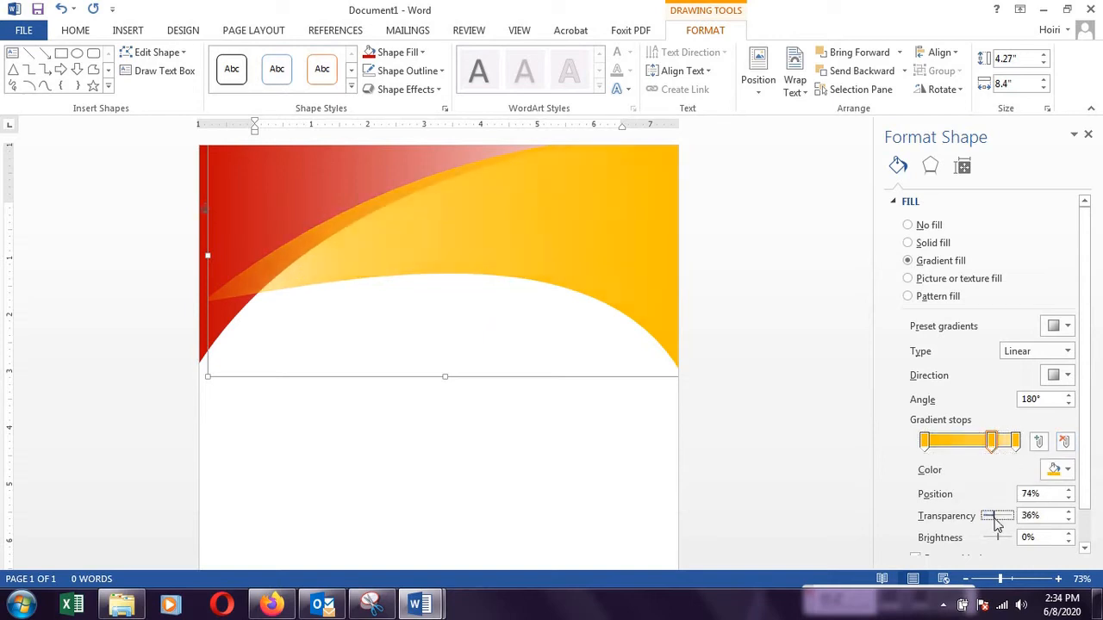
pyautogui.click(801, 419)
# Step: Draw a third rectangle about 2.81" high and 5.43" wide and place it near the page's bottom-right corner
pyautogui.scroll(-1, 815, 369)
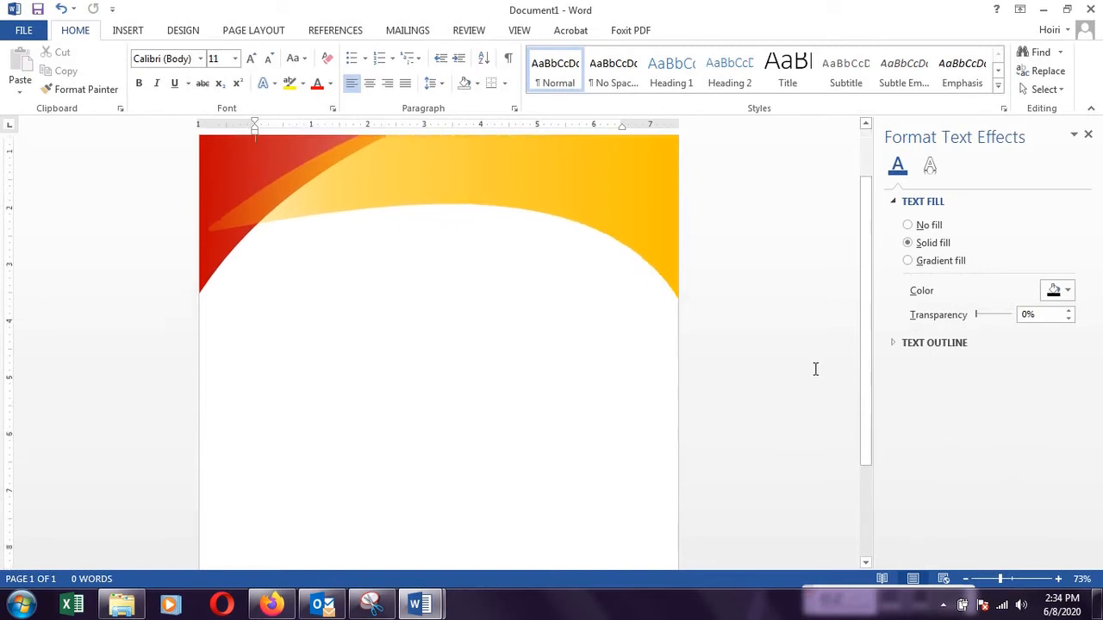
pyautogui.scroll(-3, 816, 370)
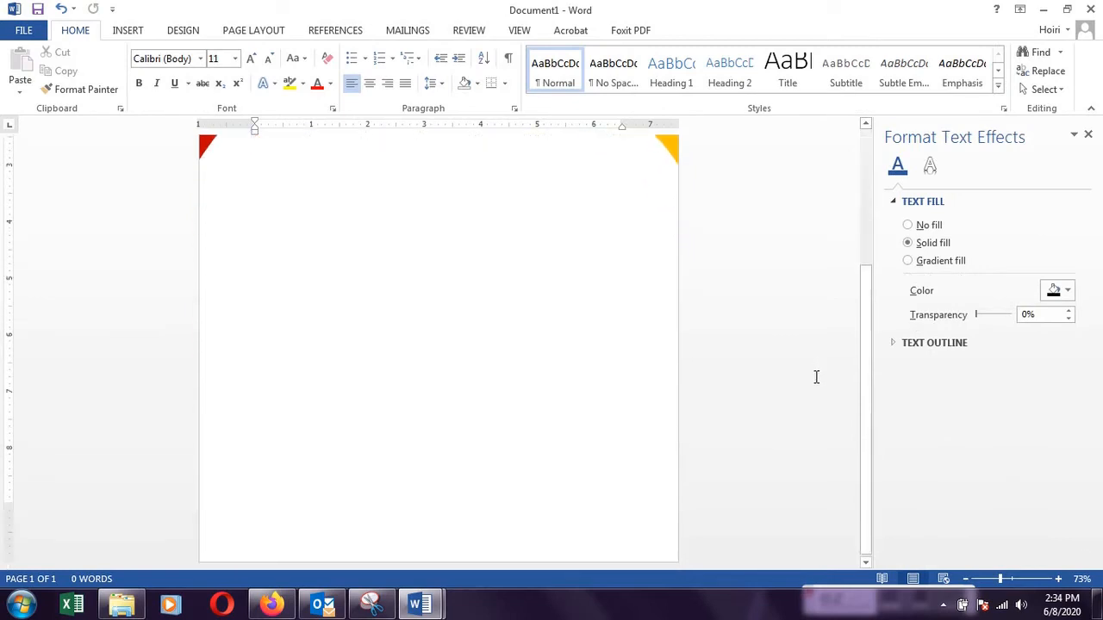
pyautogui.click(997, 579)
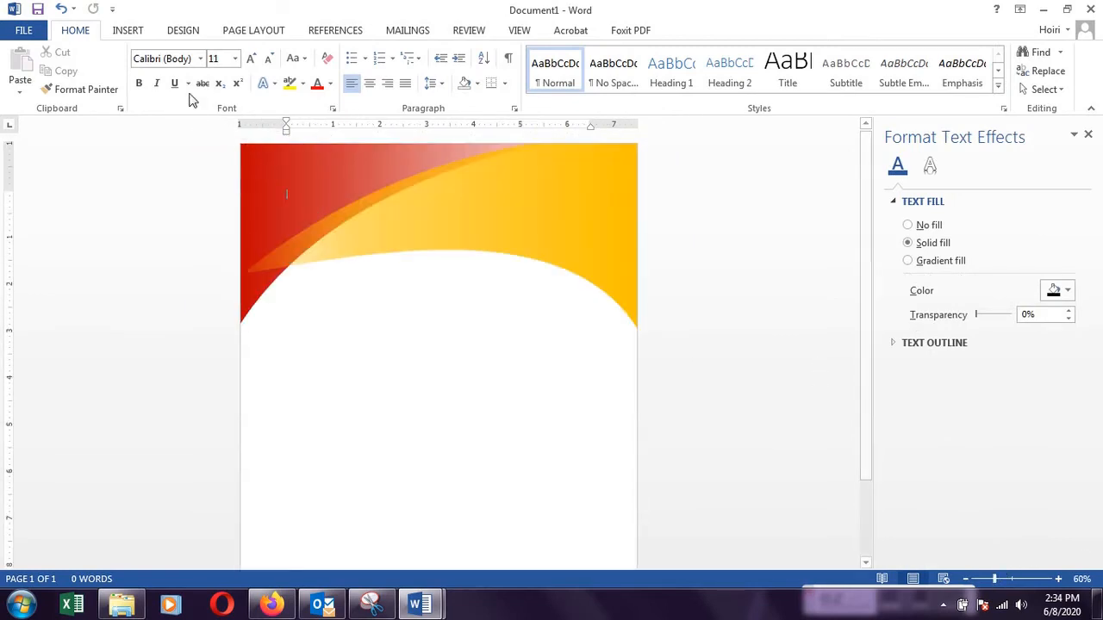
pyautogui.click(128, 30)
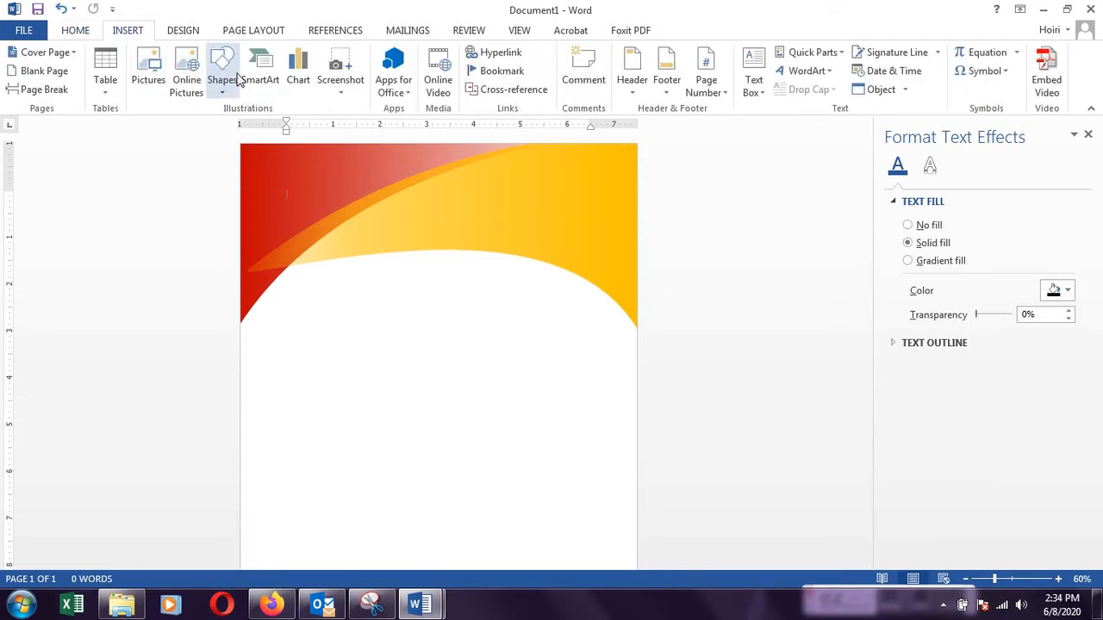
pyautogui.click(222, 73)
pyautogui.click(263, 127)
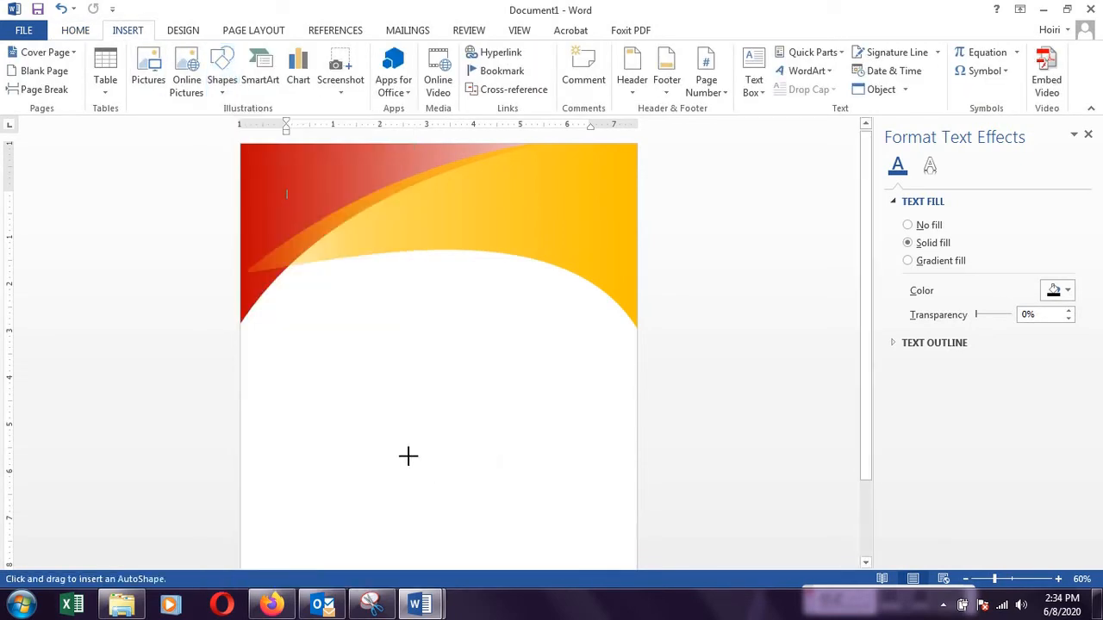
pyautogui.moveTo(347, 431)
pyautogui.mouseDown()
pyautogui.moveTo(596, 543)
pyautogui.moveTo(603, 468)
pyautogui.mouseUp()
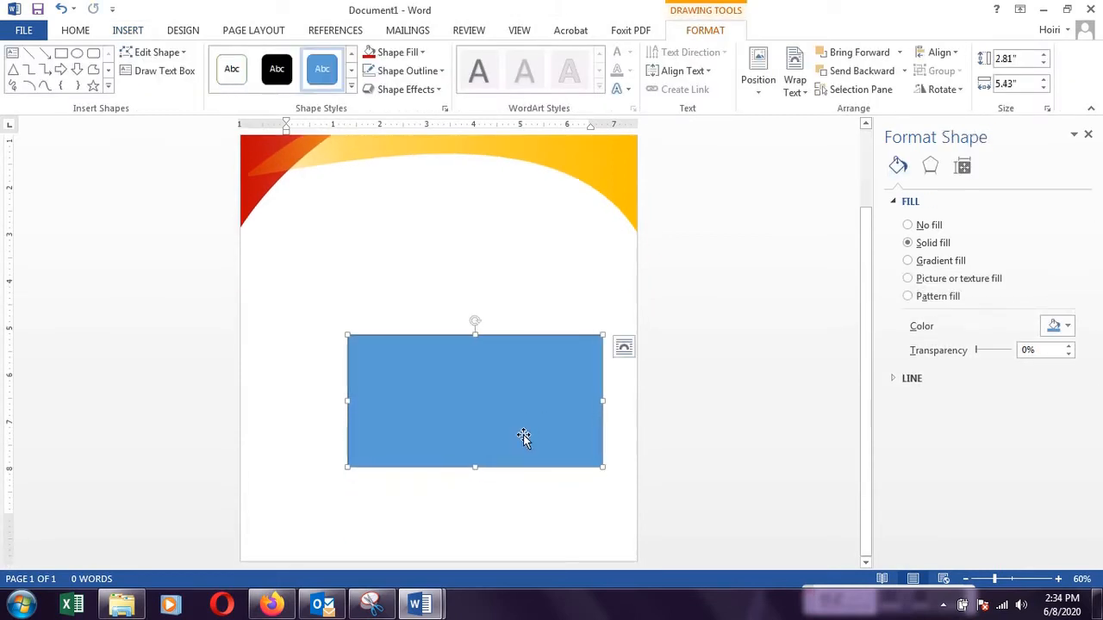
pyautogui.moveTo(487, 402); pyautogui.dragTo(511, 486)
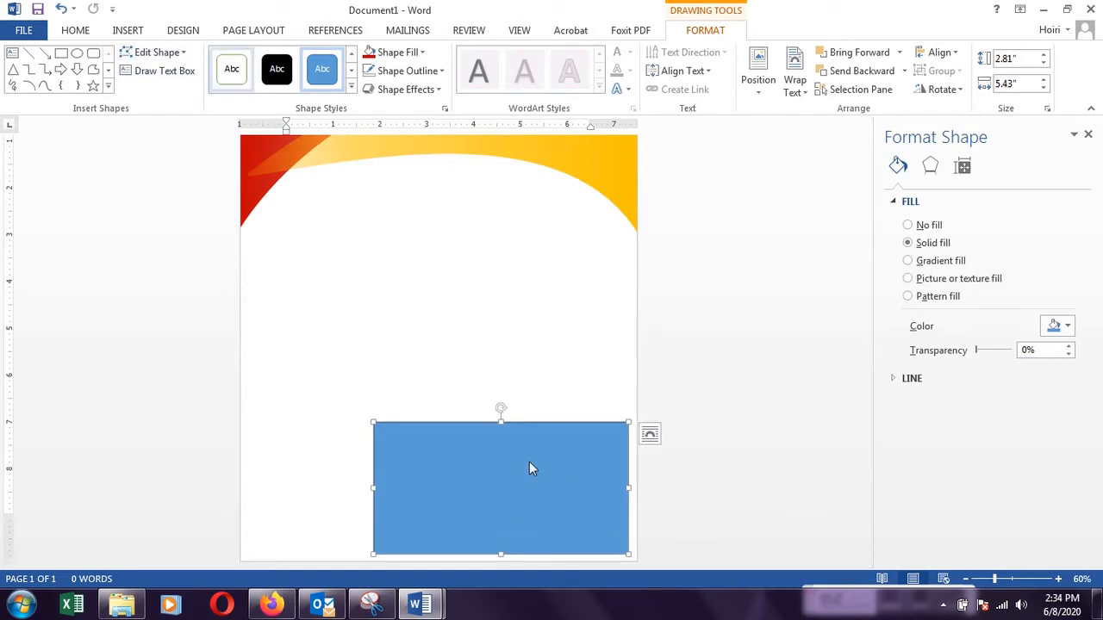
# Step: Remove the outline of the rectangle near the page bottom and make its points editable
pyautogui.click(408, 71)
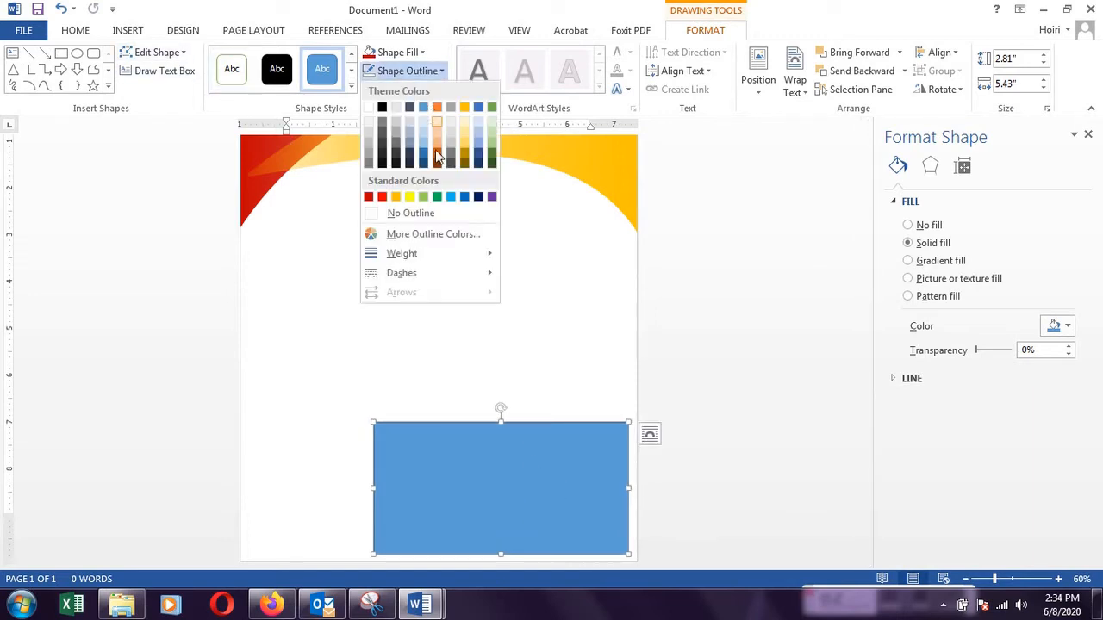
pyautogui.click(435, 214)
pyautogui.click(147, 52)
pyautogui.click(162, 93)
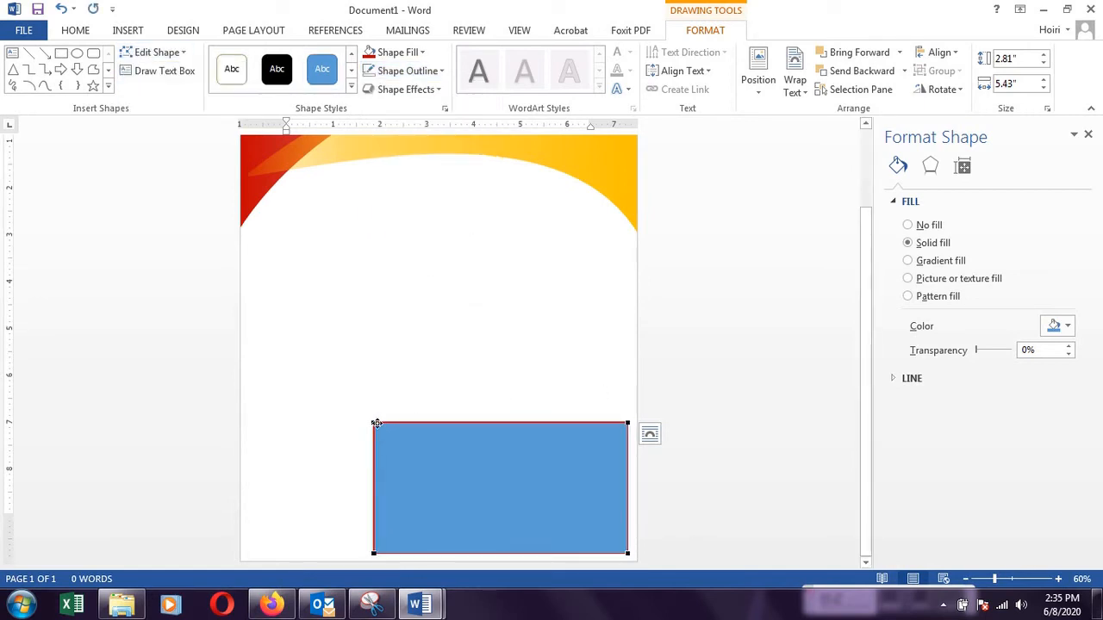